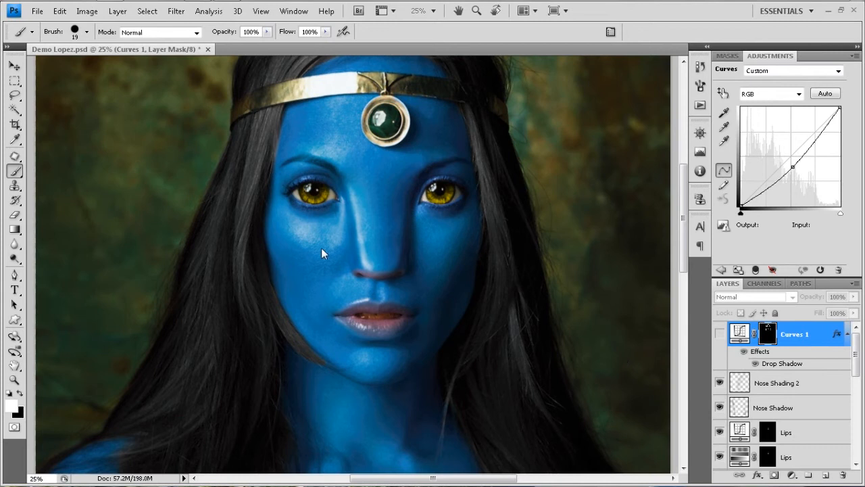
# - Add a colorized Hue/Saturation adjustment layer with hue 51 and saturation 53, and invert its mask to black
pyautogui.click(792, 475)
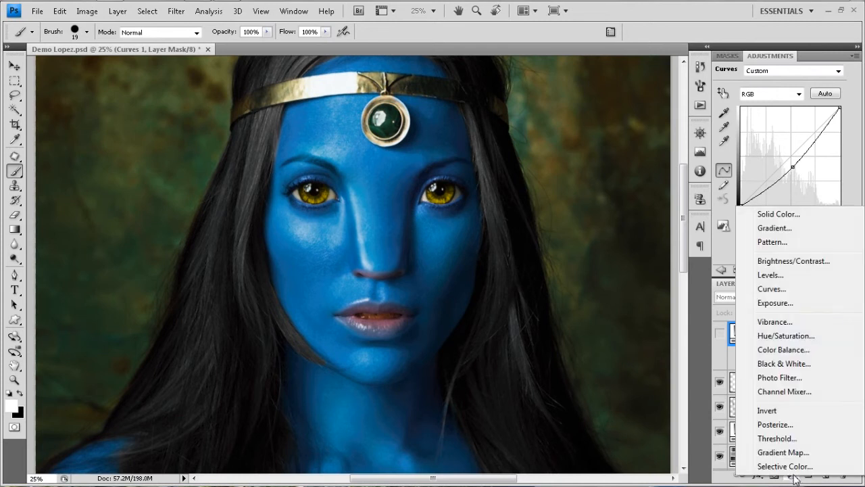
pyautogui.click(802, 337)
pyautogui.click(776, 223)
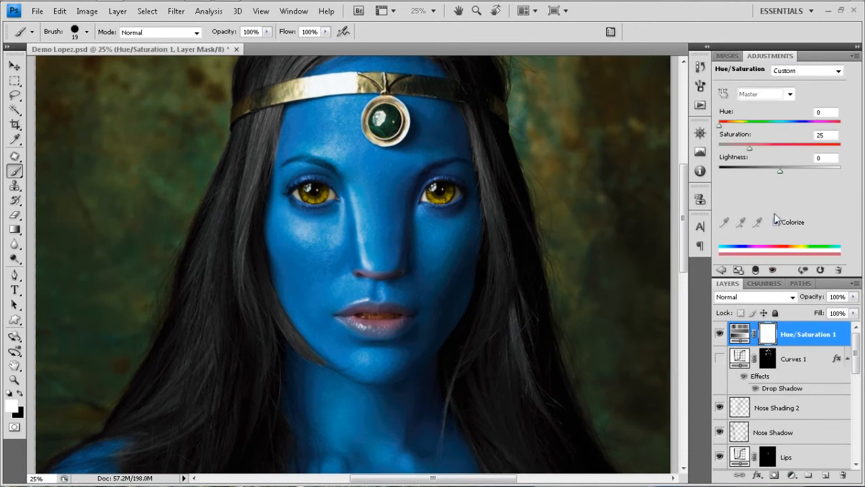
pyautogui.moveTo(720, 125); pyautogui.dragTo(779, 150)
pyautogui.moveTo(731, 126); pyautogui.dragTo(738, 129)
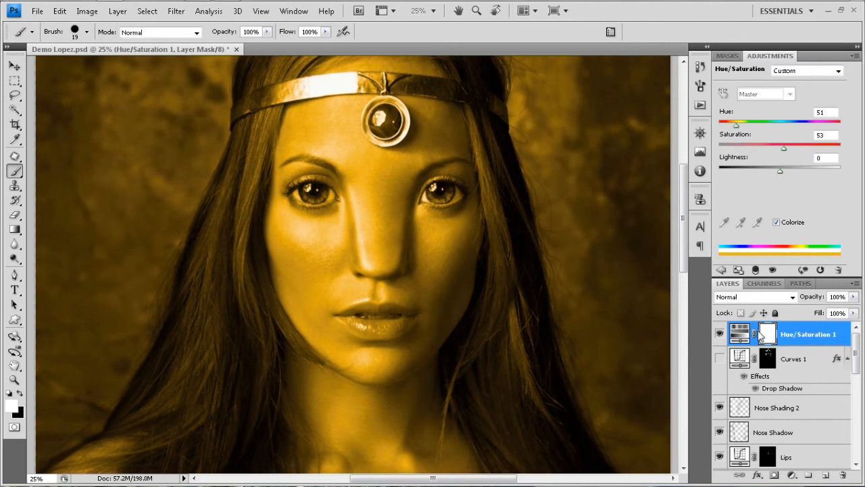
pyautogui.hotkey('ctrl', 'i')
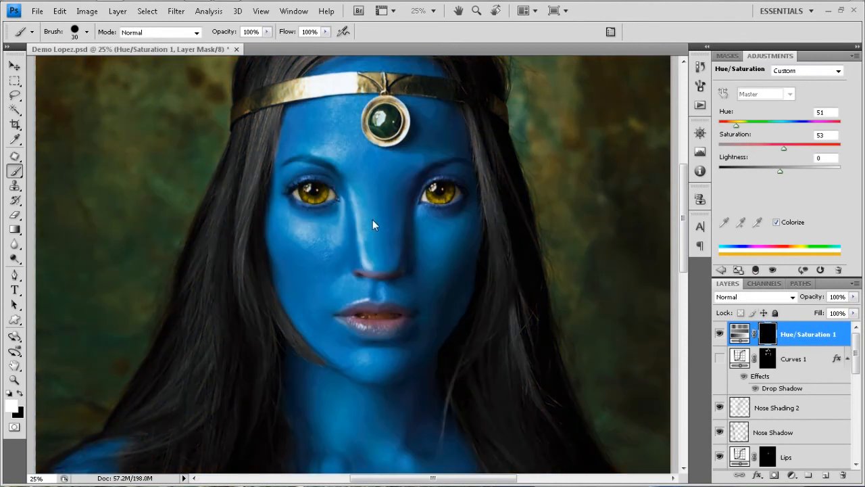
# - Enlarge the round brush to 90 px for painting on the layer mask
pyautogui.press(']')
pyautogui.press(']')
pyautogui.press(']')
pyautogui.moveTo(389, 161)
pyautogui.mouseDown()
pyautogui.moveTo(377, 234)
pyautogui.moveTo(421, 153)
pyautogui.mouseUp()
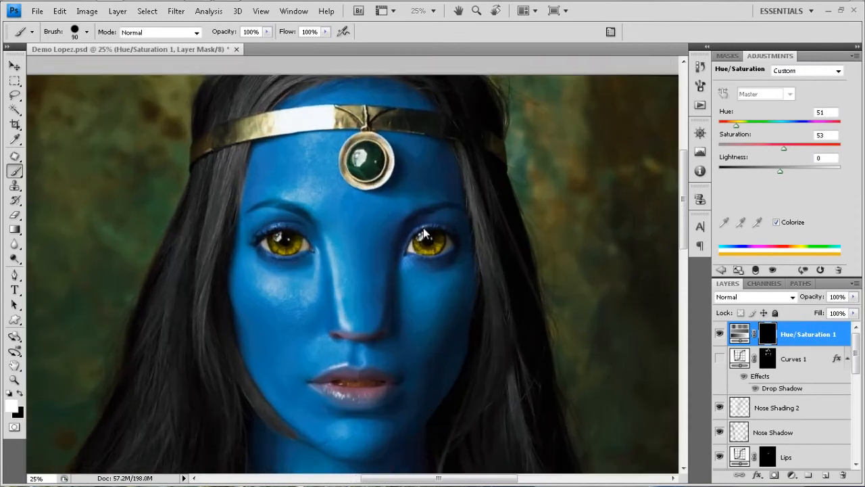
pyautogui.hotkey('ctrl', '+')
pyautogui.moveTo(467, 253); pyautogui.dragTo(304, 232)
pyautogui.hotkey('ctrl', '-')
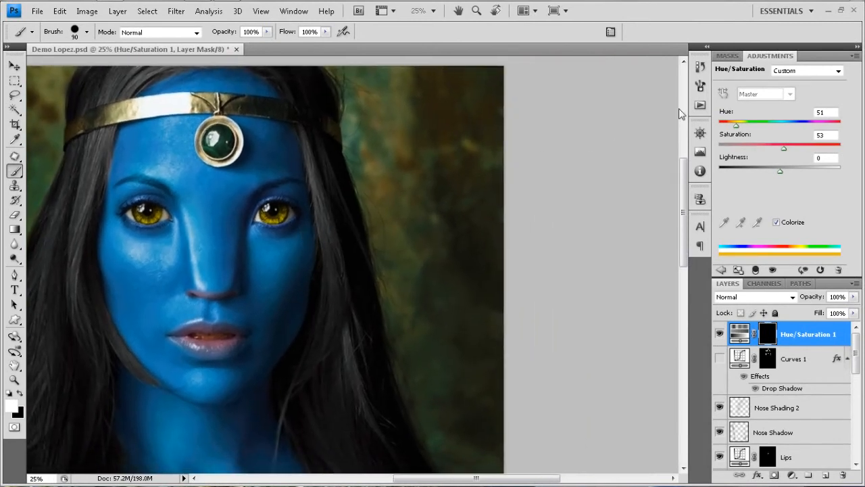
# - Enable Shape Dynamics and Scattering for the brush, choose the rough 75 px tip and set its spacing to 18%
pyautogui.click(701, 89)
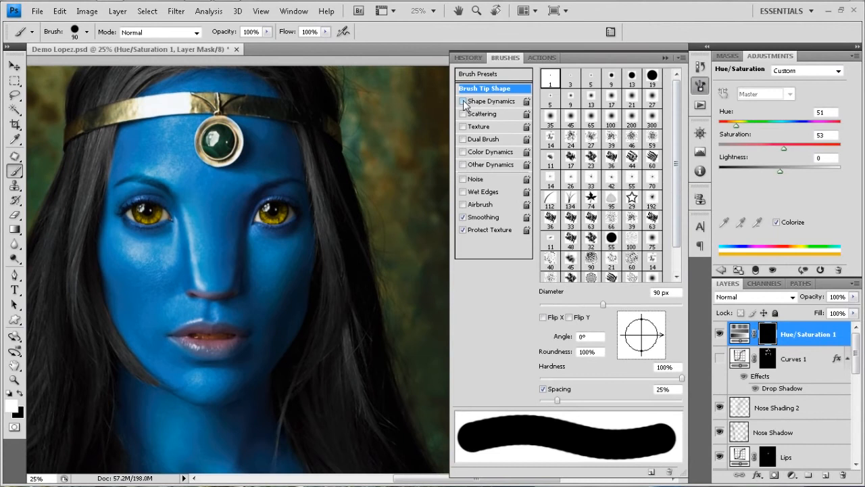
pyautogui.click(464, 101)
pyautogui.click(462, 114)
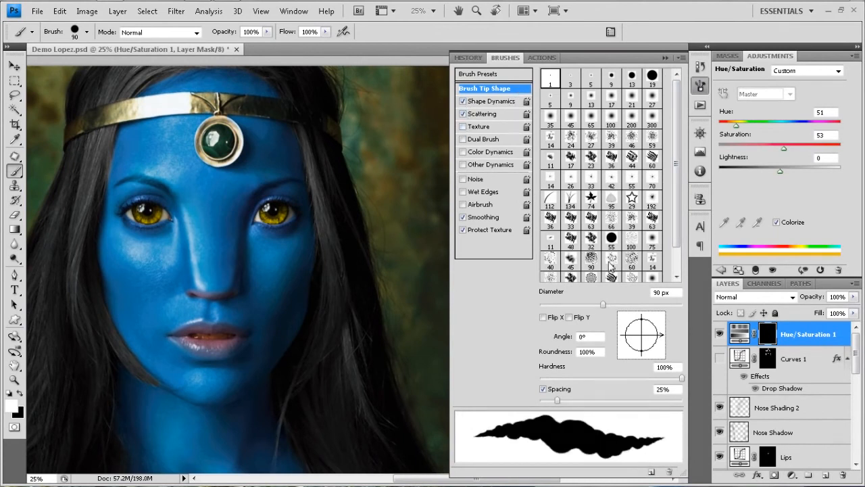
pyautogui.click(611, 278)
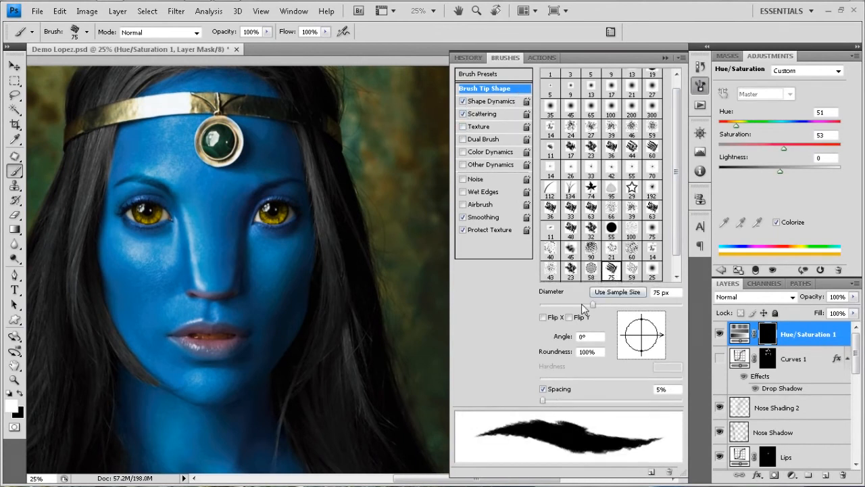
pyautogui.scroll(-1, 677, 203)
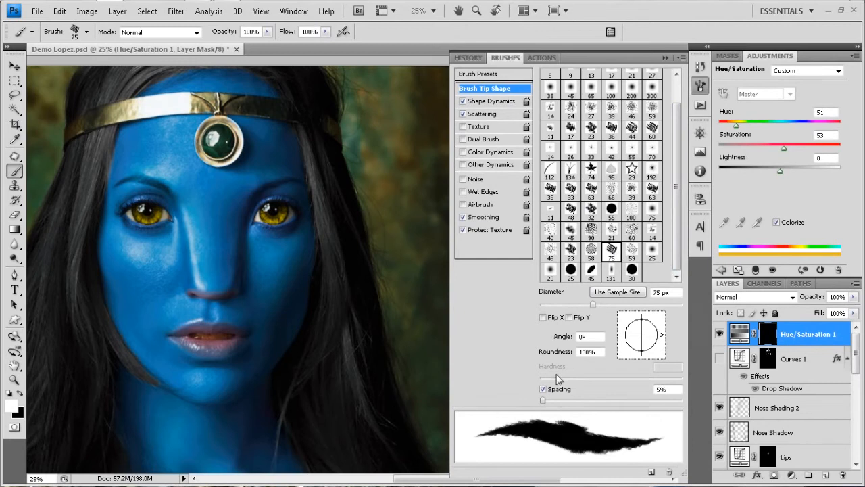
pyautogui.moveTo(544, 400)
pyautogui.mouseDown()
pyautogui.moveTo(574, 402)
pyautogui.moveTo(552, 401)
pyautogui.mouseUp()
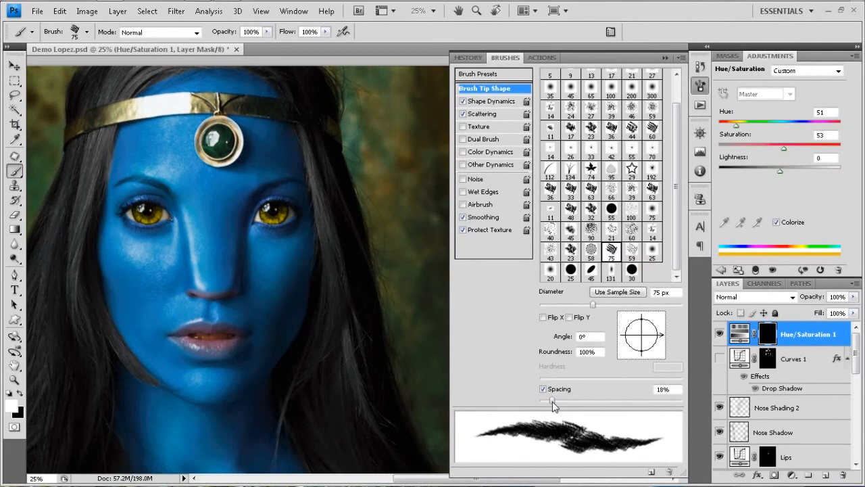
pyautogui.moveTo(663, 334)
pyautogui.mouseDown()
pyautogui.moveTo(644, 359)
pyautogui.moveTo(668, 348)
pyautogui.moveTo(661, 355)
pyautogui.moveTo(658, 324)
pyautogui.moveTo(664, 347)
pyautogui.moveTo(680, 334)
pyautogui.moveTo(665, 335)
pyautogui.mouseUp()
# - Keep the brush's size jitter control on Pen Pressure and set its scatter to 76%
pyautogui.click(504, 102)
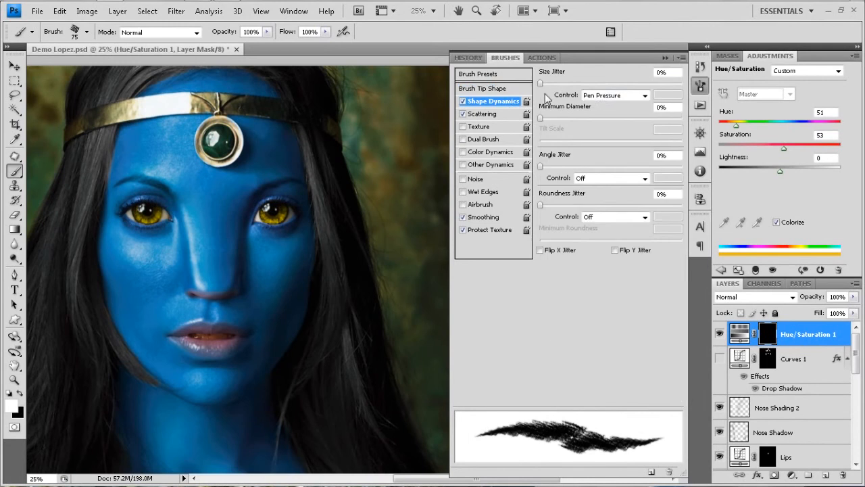
pyautogui.click(599, 98)
pyautogui.click(615, 119)
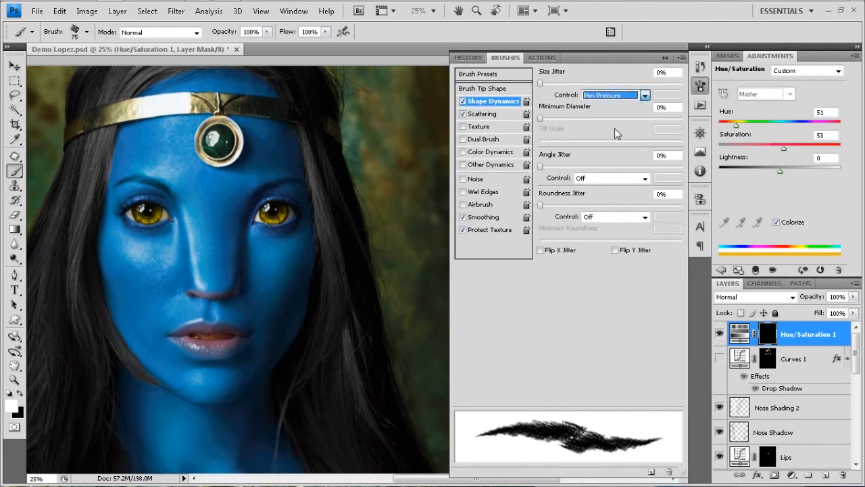
pyautogui.click(503, 114)
pyautogui.moveTo(547, 83)
pyautogui.mouseDown()
pyautogui.moveTo(571, 84)
pyautogui.moveTo(554, 86)
pyautogui.mouseUp()
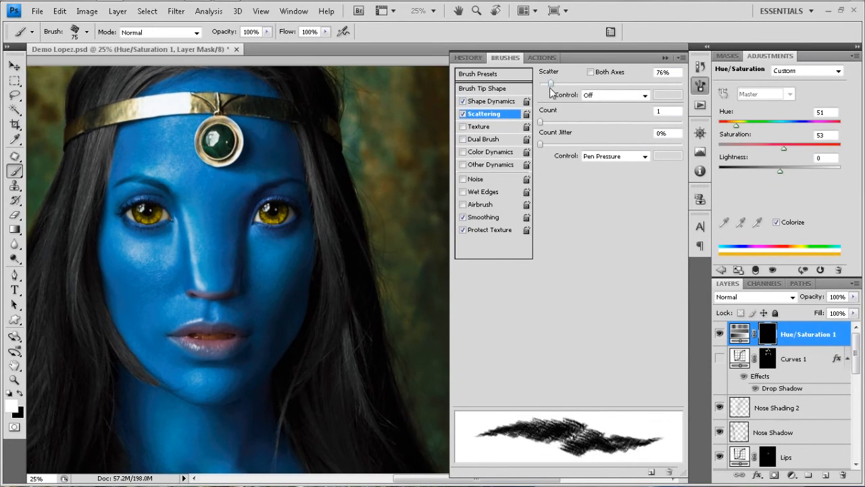
pyautogui.click(699, 88)
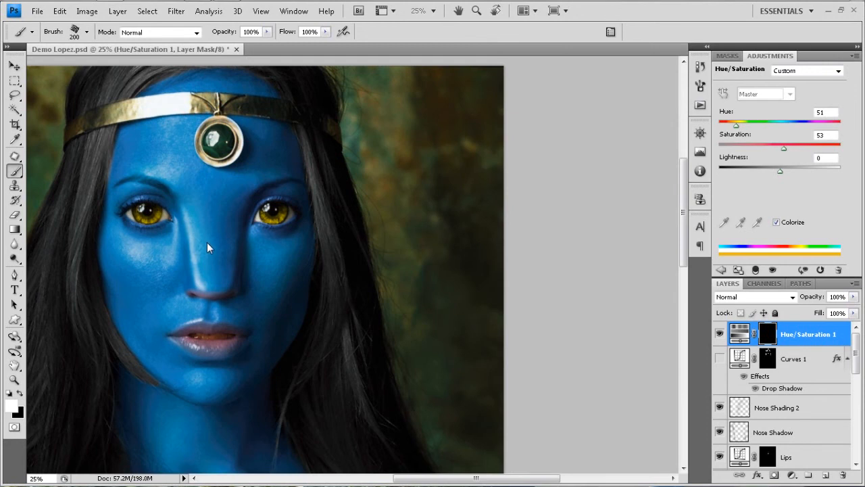
# - Try painting a stripe on the mask from the nose up through the forehead with the enlarged rough brush
pyautogui.moveTo(211, 238); pyautogui.dragTo(237, 158)
pyautogui.moveTo(215, 196)
pyautogui.mouseDown()
pyautogui.moveTo(200, 98)
pyautogui.moveTo(223, 179)
pyautogui.mouseUp()
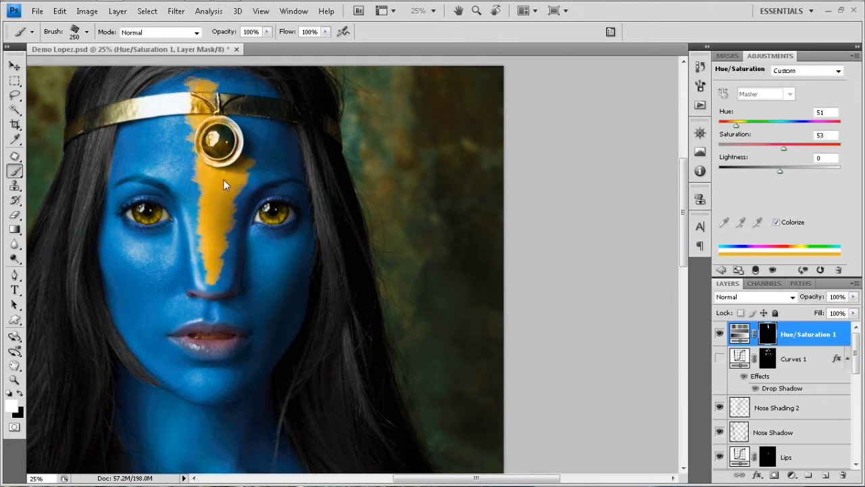
pyautogui.hotkey('ctrl', '+')
pyautogui.hotkey('ctrl', '+')
pyautogui.moveTo(239, 212); pyautogui.dragTo(518, 330)
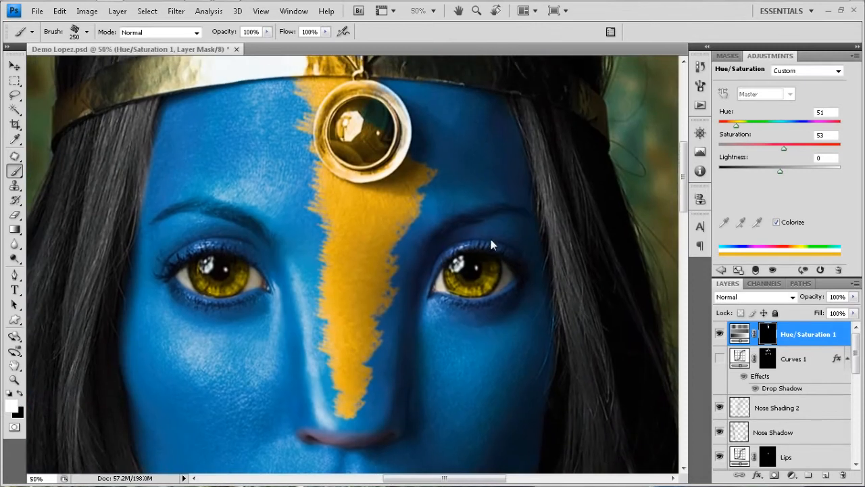
pyautogui.hotkey('ctrl', 'z')
# - Set the brush tip angle to -90°
pyautogui.click(701, 87)
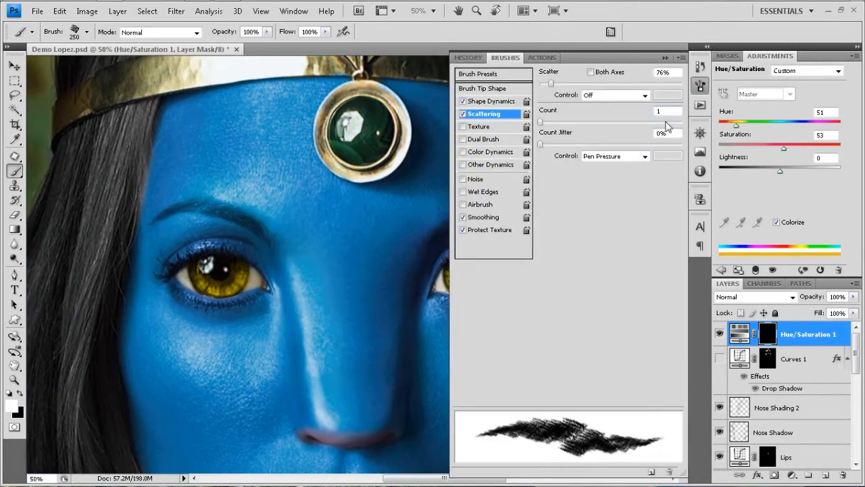
pyautogui.click(500, 89)
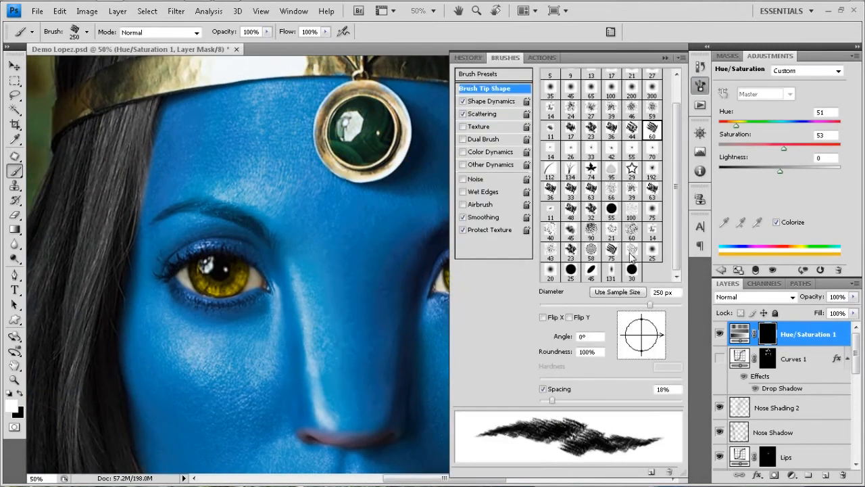
pyautogui.moveTo(655, 337); pyautogui.dragTo(644, 357)
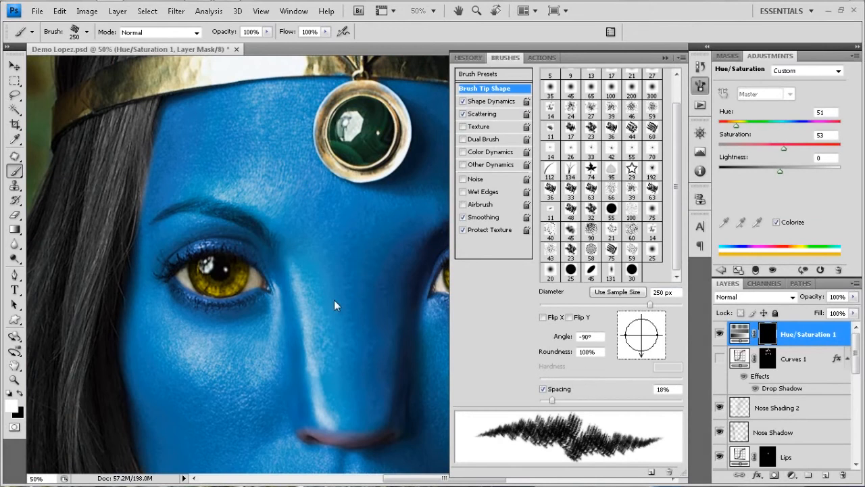
# - Try a vertical stripe from the nose up to the headband jewel with the rotated brush
pyautogui.moveTo(347, 388)
pyautogui.mouseDown()
pyautogui.moveTo(355, 206)
pyautogui.moveTo(353, 321)
pyautogui.mouseUp()
pyautogui.moveTo(330, 268)
pyautogui.mouseDown()
pyautogui.moveTo(304, 298)
pyautogui.moveTo(269, 319)
pyautogui.moveTo(258, 314)
pyautogui.mouseUp()
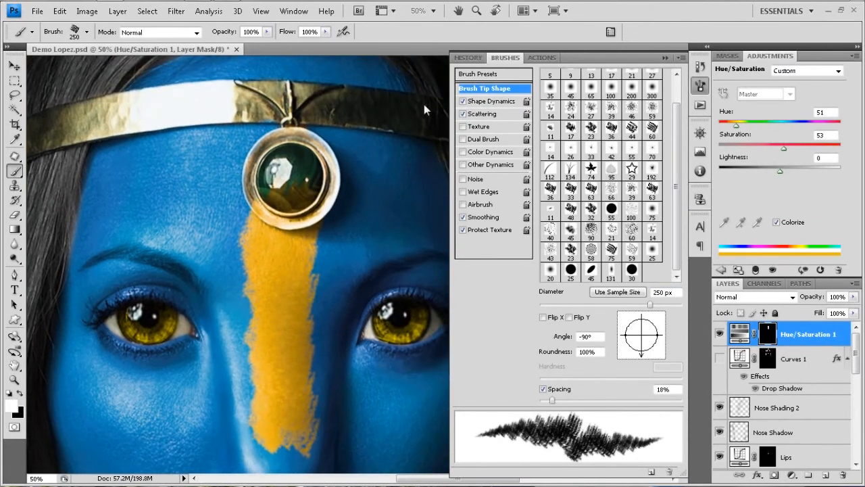
pyautogui.hotkey('ctrl', 'z')
# - Set the brush spacing to 10% and paint a wide yellow stripe from the nose tip up through the forehead
pyautogui.click(665, 390)
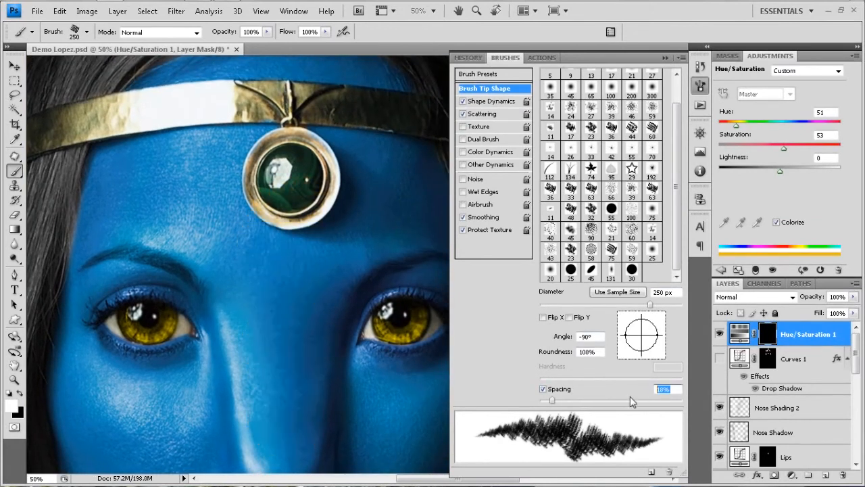
pyautogui.write('10')
pyautogui.press('Return')
pyautogui.scroll(-1, 312, 240)
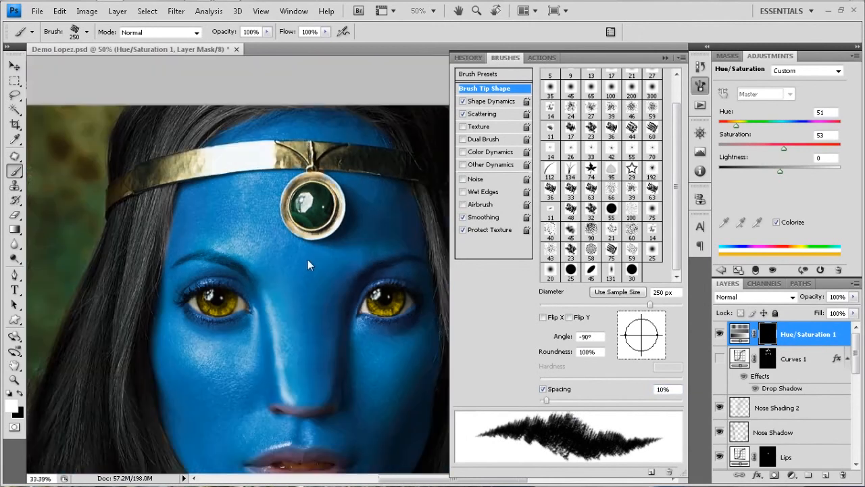
pyautogui.moveTo(292, 366); pyautogui.dragTo(296, 138)
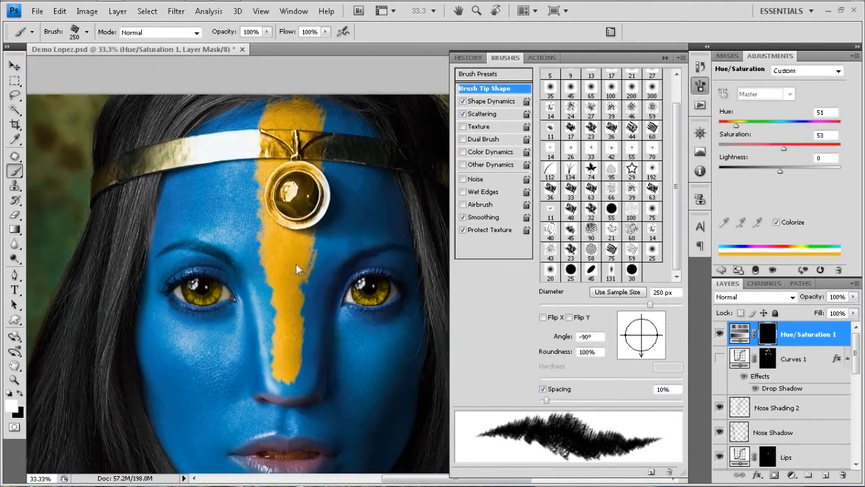
pyautogui.click(270, 257)
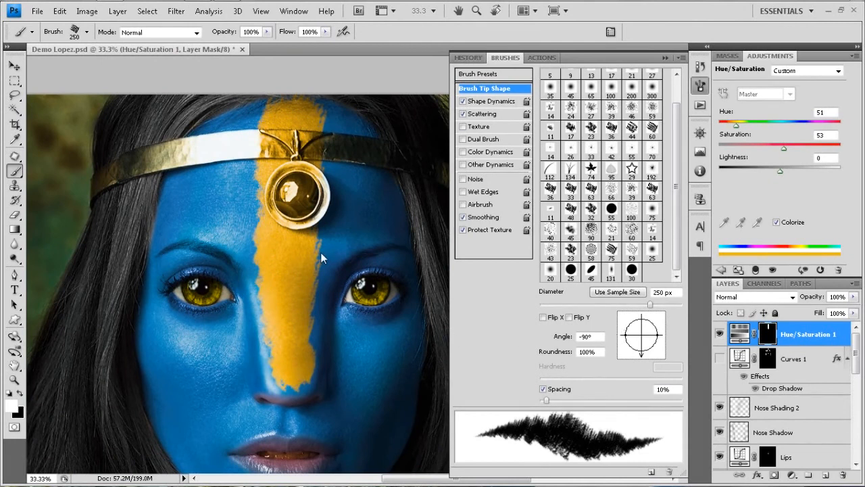
# - Reduce the brush to 150 px, angle it to -122° and paint a stripe above the eyebrow on the image's right side
pyautogui.press('[')
pyautogui.press('[')
pyautogui.press('[')
pyautogui.moveTo(644, 361); pyautogui.dragTo(602, 345)
pyautogui.moveTo(312, 269); pyautogui.dragTo(385, 206)
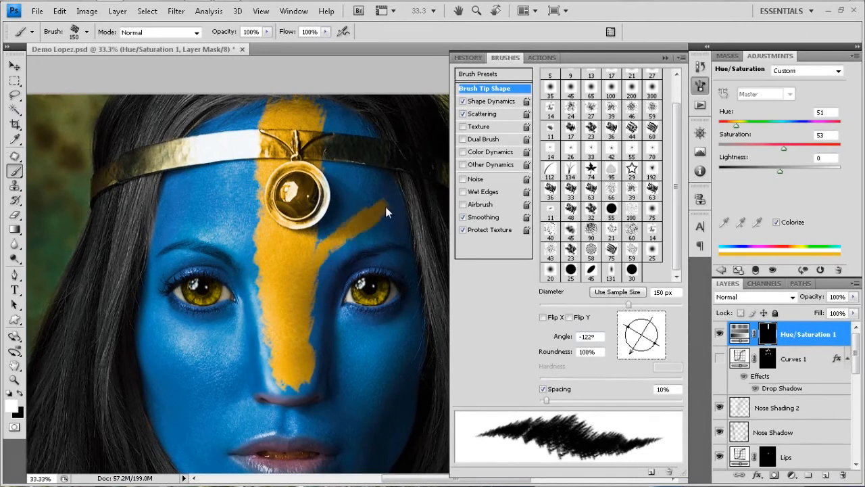
pyautogui.moveTo(315, 249); pyautogui.dragTo(394, 182)
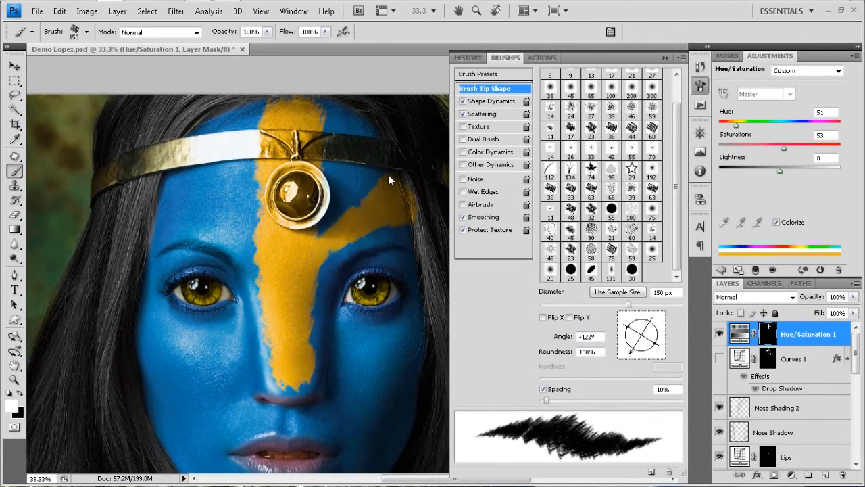
# - Set the brush angle to -41° and paint a matching stripe above the other eyebrow, joining it to the central stripe
pyautogui.moveTo(633, 355)
pyautogui.mouseDown()
pyautogui.moveTo(663, 336)
pyautogui.moveTo(664, 356)
pyautogui.mouseUp()
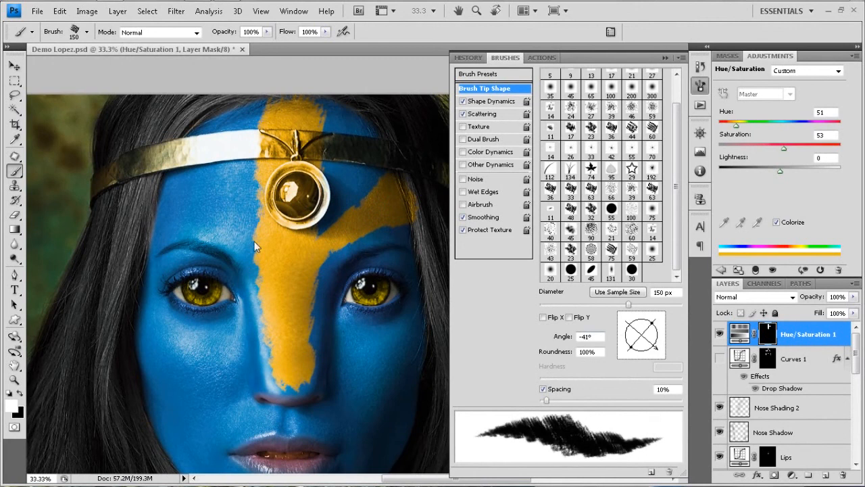
pyautogui.moveTo(172, 214)
pyautogui.mouseDown()
pyautogui.moveTo(141, 200)
pyautogui.moveTo(255, 237)
pyautogui.mouseUp()
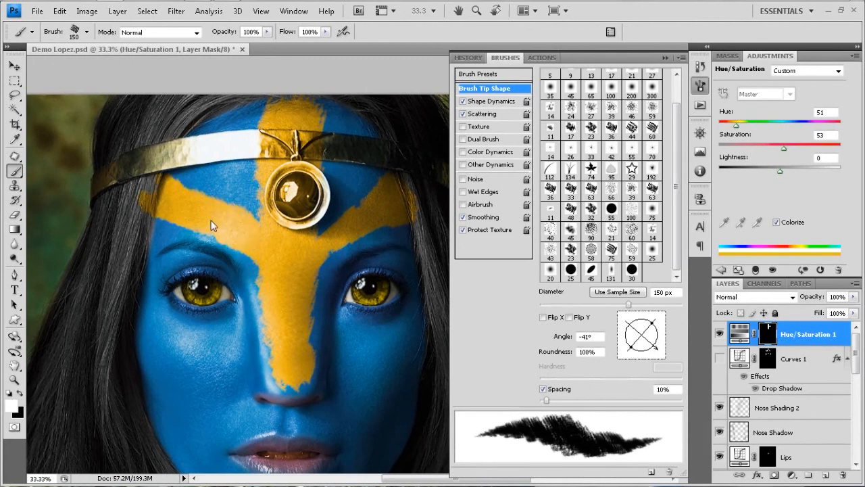
pyautogui.moveTo(249, 257); pyautogui.dragTo(265, 230)
pyautogui.click(265, 224)
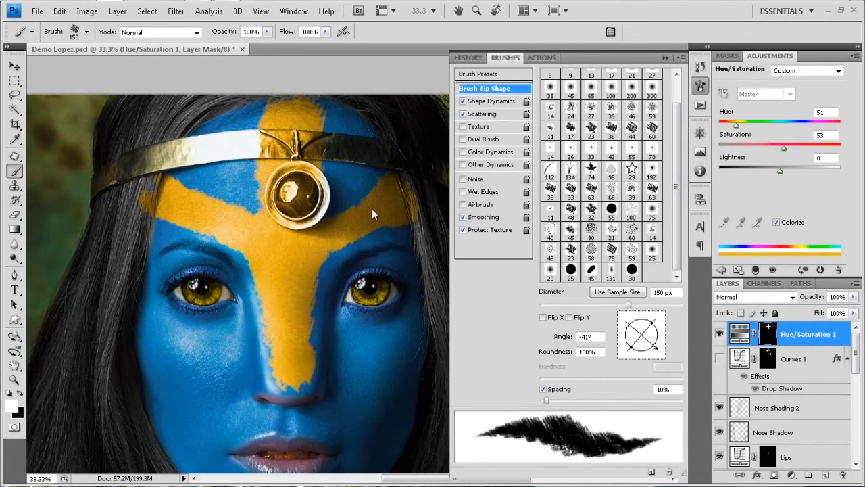
# - Set the brush angle to -150° and paint three short stripes down the cheek on the image's right side
pyautogui.moveTo(650, 344); pyautogui.dragTo(628, 348)
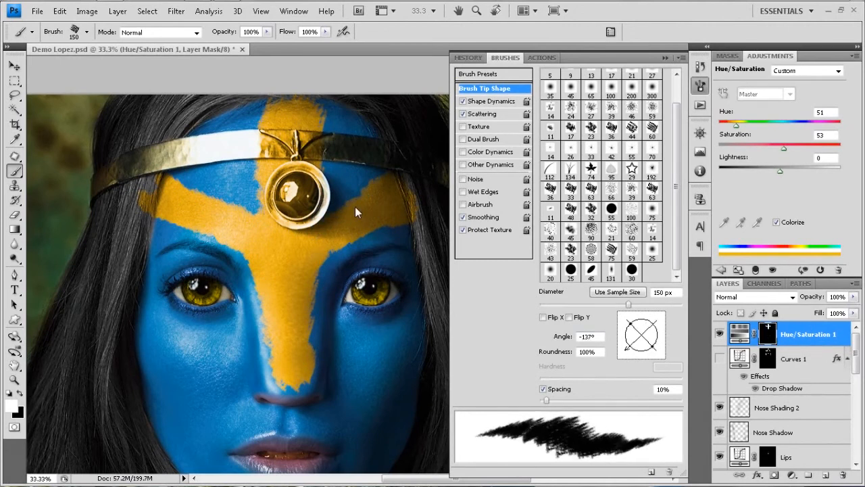
pyautogui.moveTo(269, 296)
pyautogui.mouseDown()
pyautogui.moveTo(263, 193)
pyautogui.moveTo(248, 150)
pyautogui.mouseUp()
pyautogui.moveTo(627, 348); pyautogui.dragTo(623, 344)
pyautogui.moveTo(351, 218)
pyautogui.mouseDown()
pyautogui.moveTo(378, 194)
pyautogui.moveTo(327, 232)
pyautogui.moveTo(405, 171)
pyautogui.mouseUp()
pyautogui.hotkey('ctrl', 'z')
pyautogui.hotkey('ctrl', 'z')
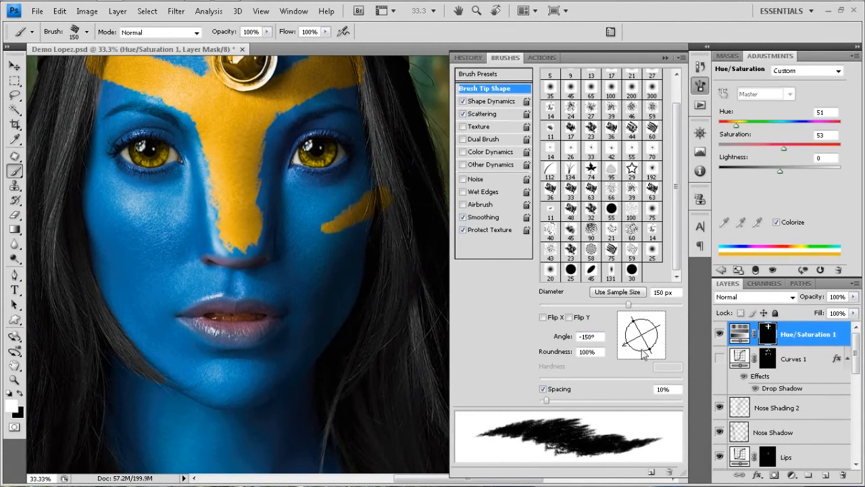
pyautogui.moveTo(344, 270); pyautogui.dragTo(379, 247)
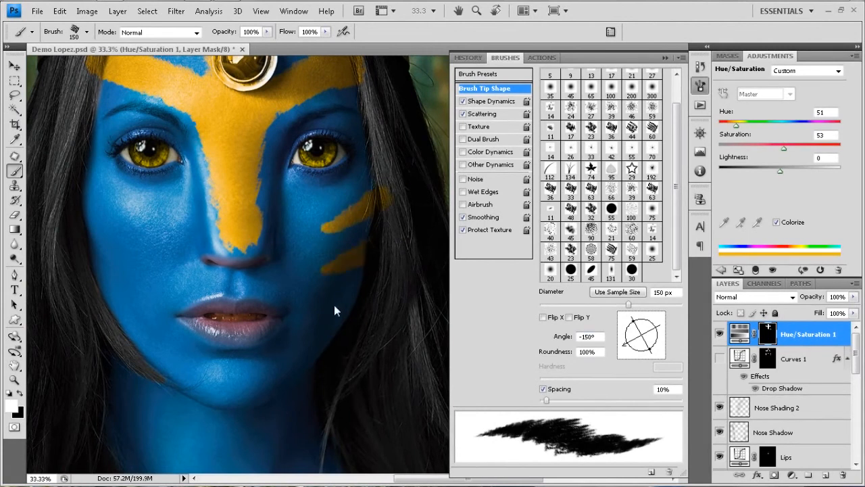
pyautogui.moveTo(324, 305); pyautogui.dragTo(376, 303)
# - Set the brush angle to -40° and paint the upper stripe on the cheek on the image's left side, undoing the discarded strokes
pyautogui.moveTo(626, 347); pyautogui.dragTo(657, 350)
pyautogui.moveTo(148, 224)
pyautogui.mouseDown()
pyautogui.moveTo(107, 216)
pyautogui.moveTo(79, 197)
pyautogui.mouseUp()
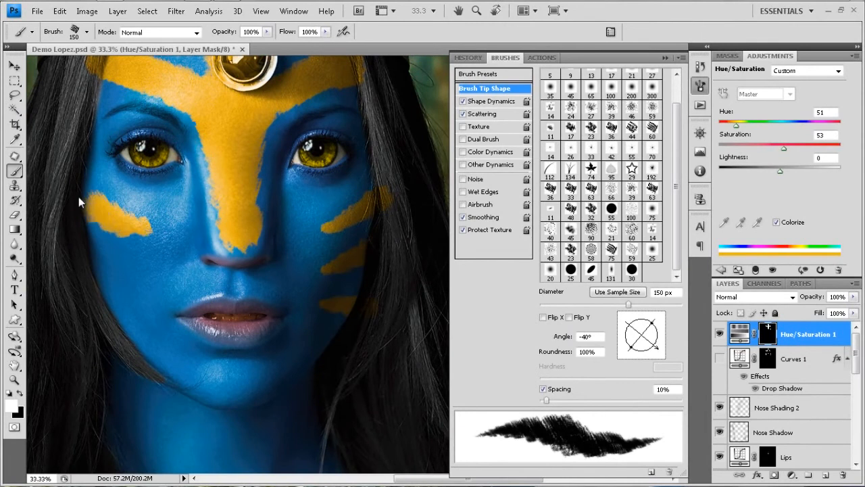
pyautogui.hotkey('ctrl', 'z')
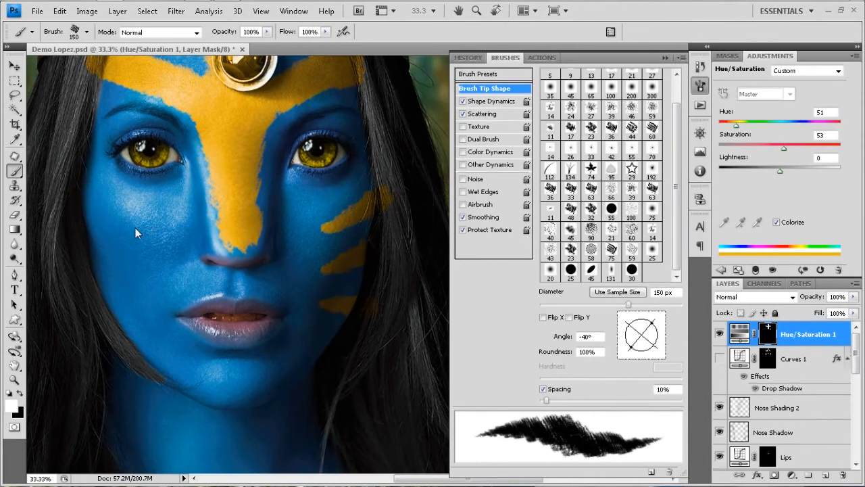
pyautogui.moveTo(86, 201); pyautogui.dragTo(110, 230)
pyautogui.hotkey('ctrl', 'z')
pyautogui.moveTo(138, 262)
pyautogui.mouseDown()
pyautogui.moveTo(73, 259)
pyautogui.moveTo(118, 307)
pyautogui.moveTo(106, 311)
pyautogui.moveTo(365, 242)
pyautogui.mouseUp()
pyautogui.hotkey('ctrl', '+')
pyautogui.hotkey('ctrl', 'z')
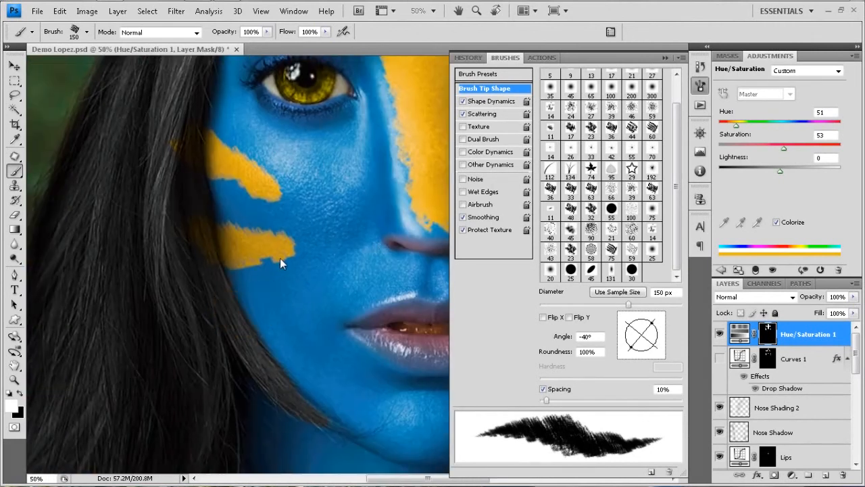
pyautogui.hotkey('ctrl', 'alt', 'z')
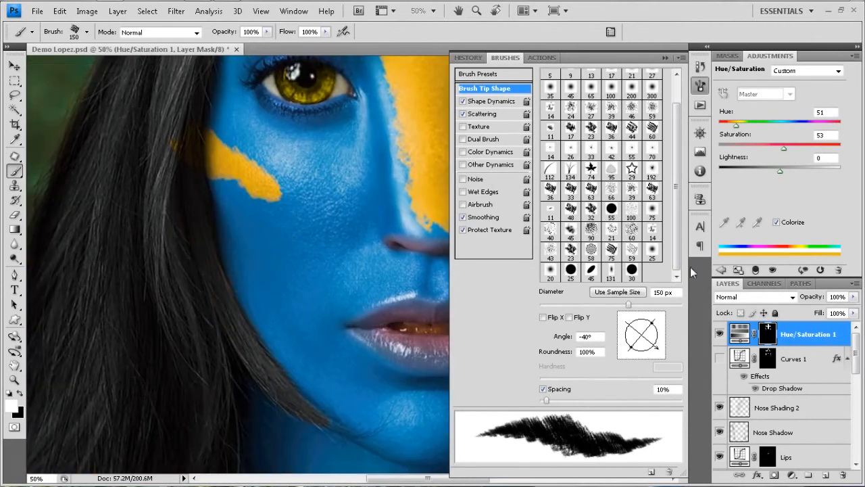
# - Try two lower stripes on the same cheek with the brush angled at -19°, and undo them
pyautogui.moveTo(663, 348); pyautogui.dragTo(660, 342)
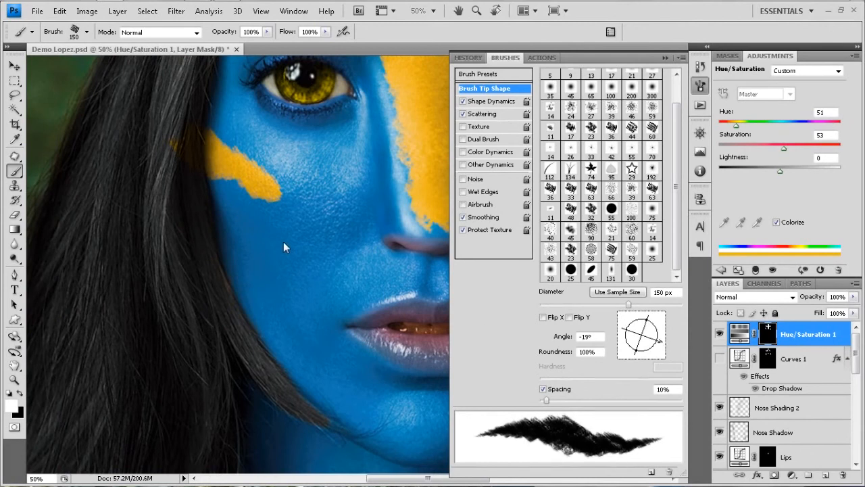
pyautogui.moveTo(262, 248); pyautogui.dragTo(227, 244)
pyautogui.moveTo(310, 303); pyautogui.dragTo(225, 334)
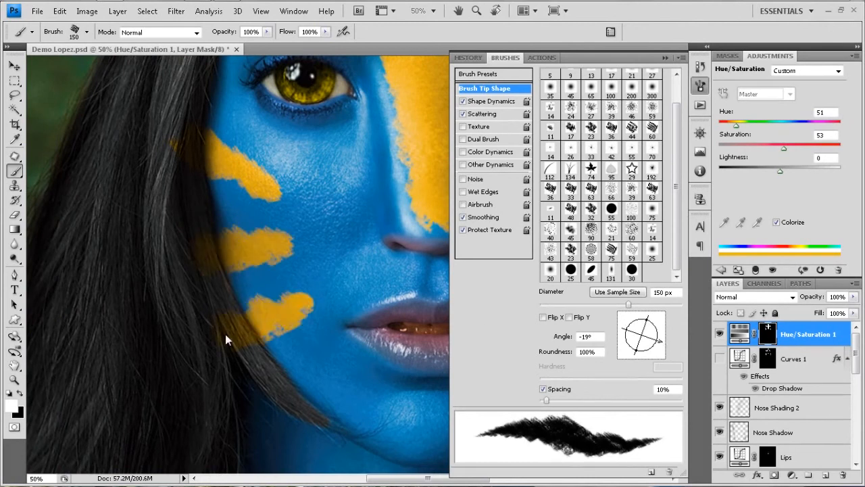
pyautogui.hotkey('ctrl', 'alt', 'z')
pyautogui.hotkey('ctrl', 'alt', 'z')
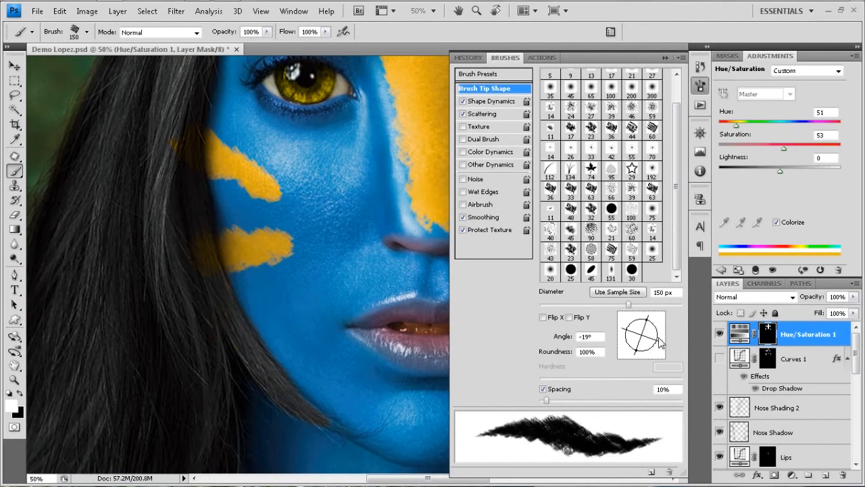
# - Set the brush angle to 22° and paint the two lower stripes on the cheek on the image's left side
pyautogui.moveTo(660, 345); pyautogui.dragTo(664, 330)
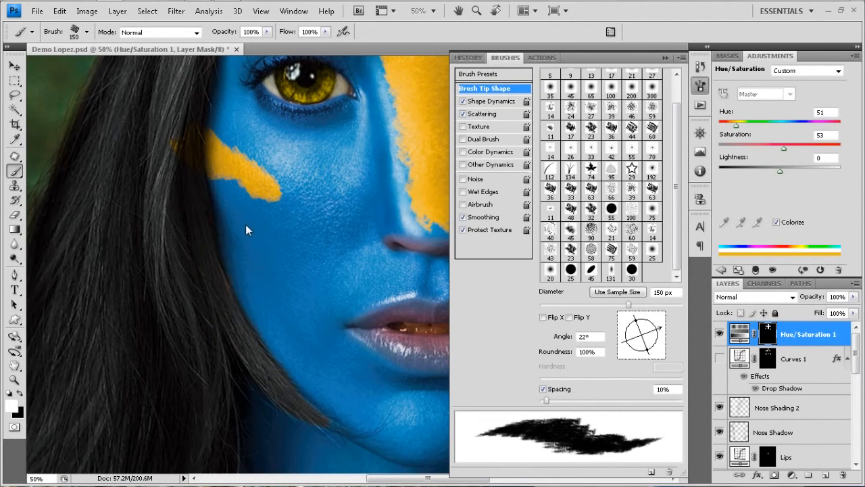
pyautogui.moveTo(306, 301); pyautogui.dragTo(228, 330)
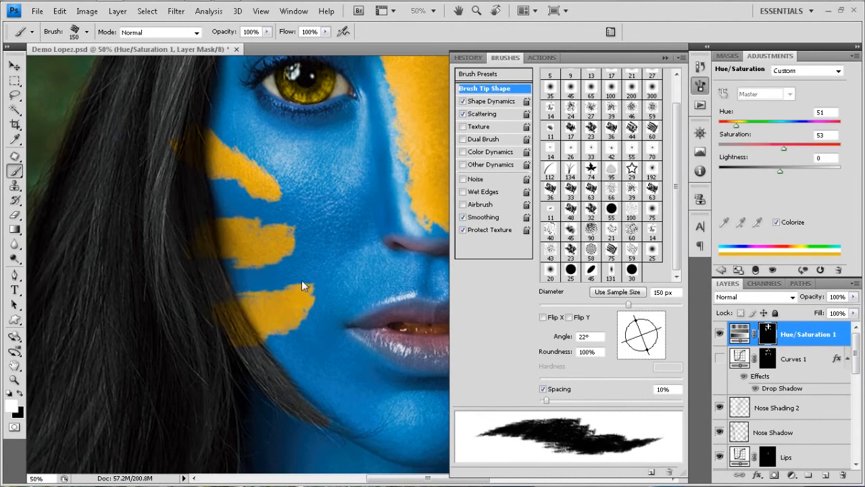
# - Set the hue of the face paint's Hue/Saturation adjustment to 53 and collapse the brush settings
pyautogui.hotkey('ctrl', '-')
pyautogui.hotkey('ctrl', '-')
pyautogui.moveTo(350, 193); pyautogui.dragTo(217, 242)
pyautogui.click(740, 334)
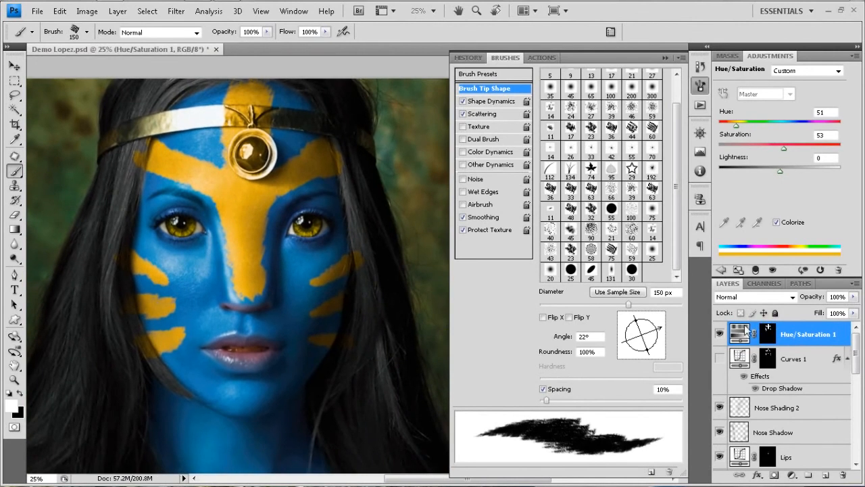
pyautogui.moveTo(736, 127)
pyautogui.mouseDown()
pyautogui.moveTo(771, 126)
pyautogui.moveTo(737, 129)
pyautogui.moveTo(738, 142)
pyautogui.mouseUp()
pyautogui.click(700, 85)
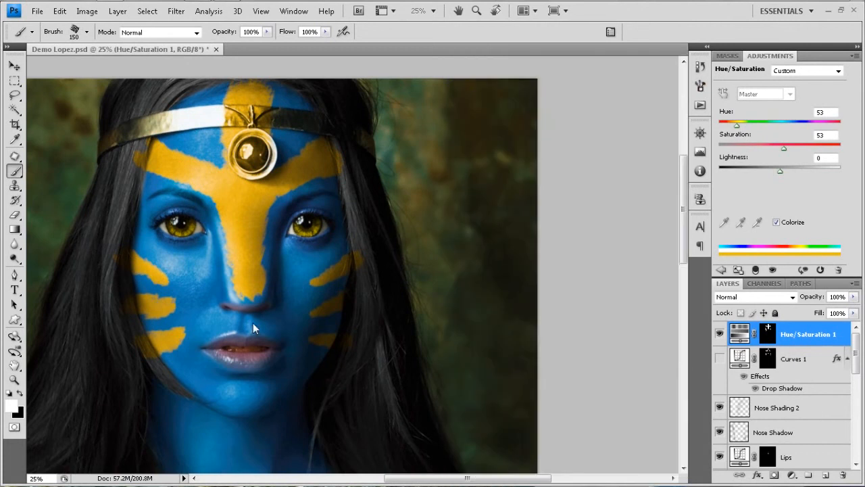
# - Inspect the painted stripes up close on the cheeks, nose and forehead
pyautogui.moveTo(272, 324); pyautogui.dragTo(371, 289)
pyautogui.hotkey('ctrl', '+')
pyautogui.hotkey('ctrl', '+')
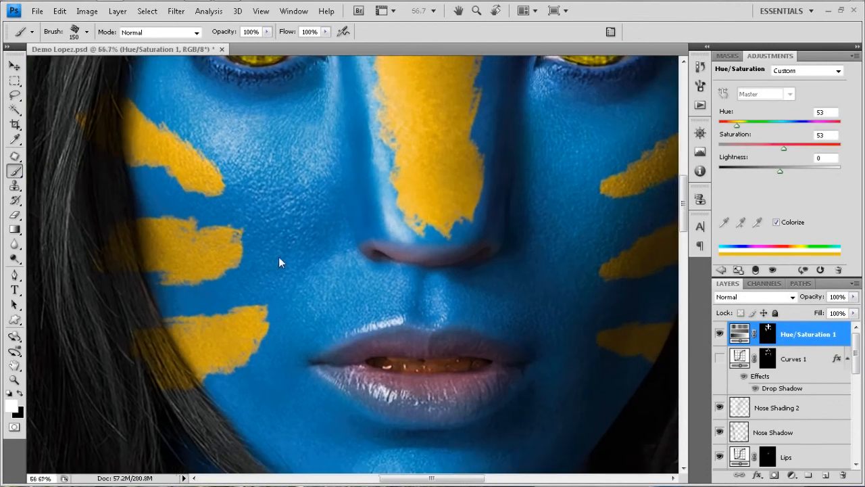
pyautogui.scroll(1, 278, 290)
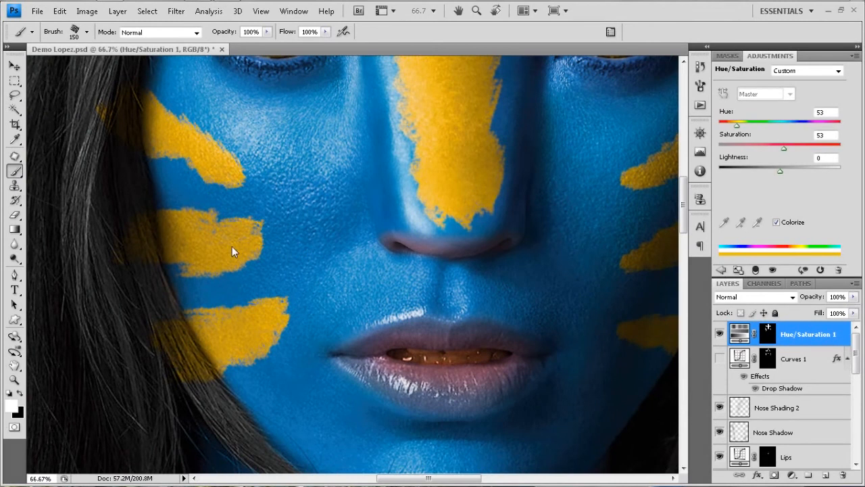
pyautogui.scroll(5, 312, 200)
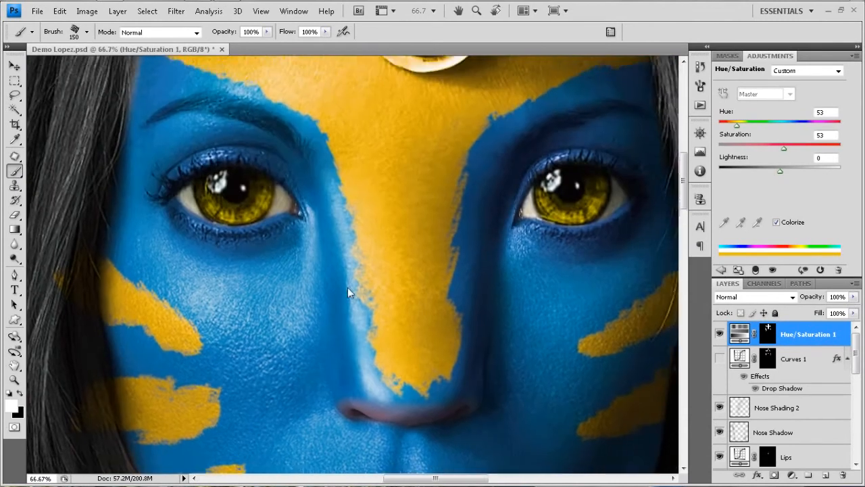
pyautogui.scroll(-5, 378, 277)
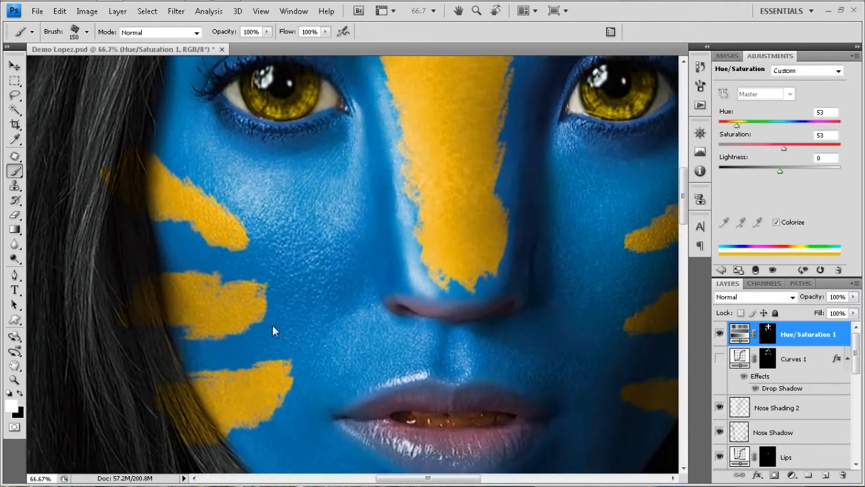
# - Rename the Hue/Saturation 1 layer as Paint
pyautogui.doubleClick(799, 338)
pyautogui.write('Paint')
pyautogui.press('Return')
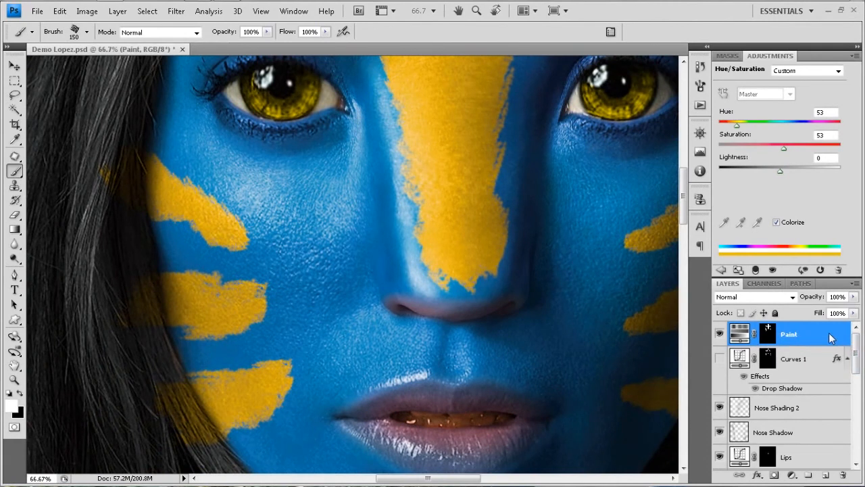
# - Add a Drop Shadow to the Paint layer with global light turned off and the light angle at 148°
pyautogui.doubleClick(834, 335)
pyautogui.moveTo(654, 116); pyautogui.dragTo(679, 185)
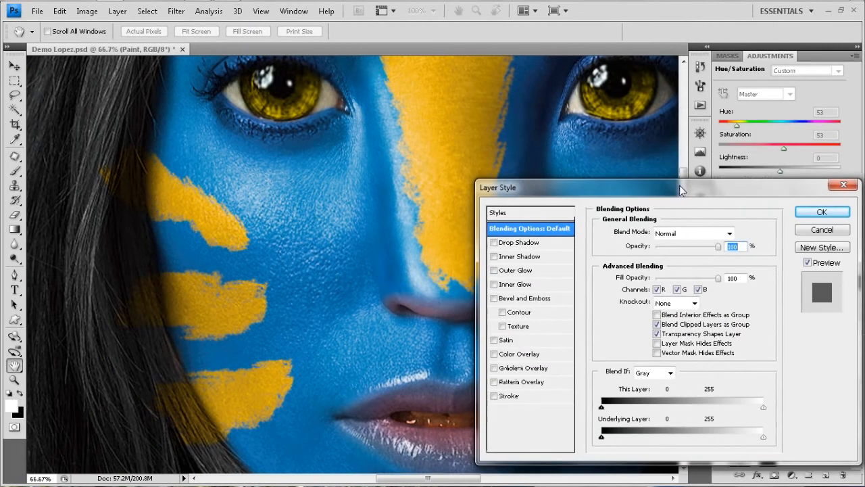
pyautogui.click(519, 243)
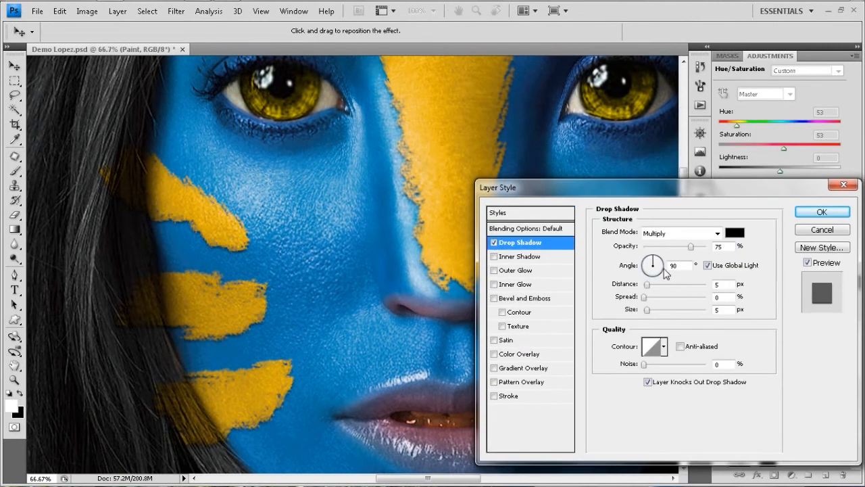
pyautogui.click(708, 266)
pyautogui.moveTo(653, 260); pyautogui.dragTo(649, 266)
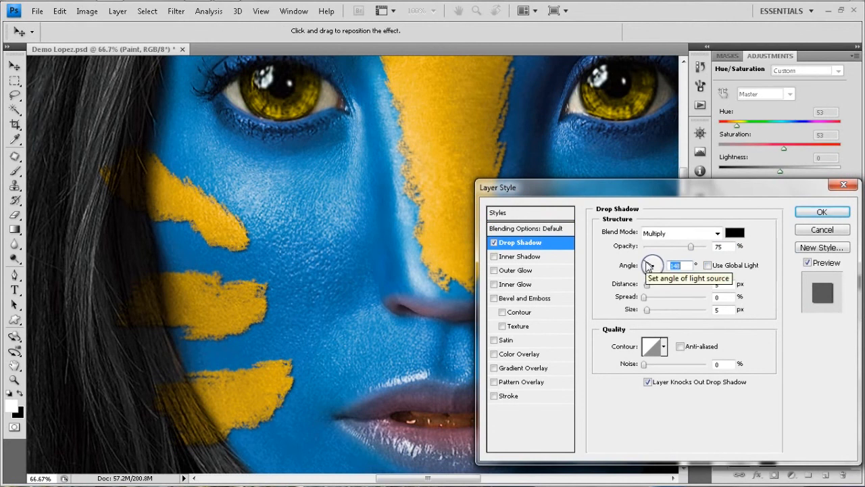
# - Set the drop shadow's blend mode to Soft Light, its opacity to 99% and its size to 6 px
pyautogui.click(707, 234)
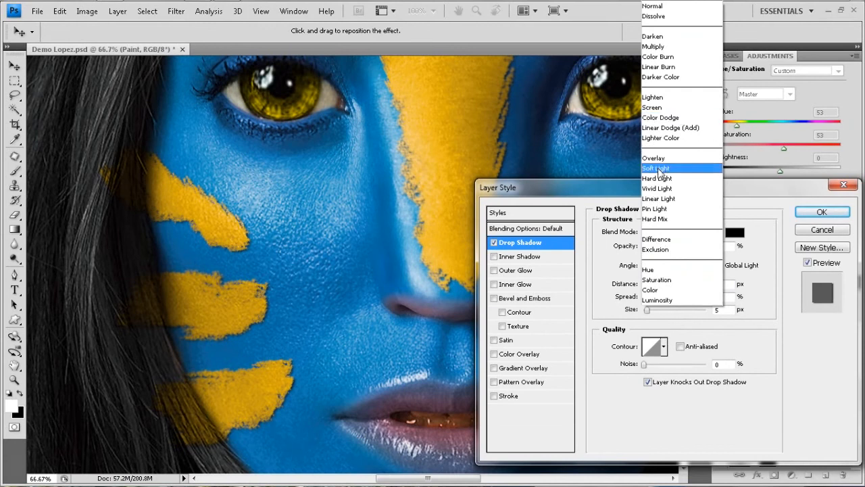
pyautogui.click(658, 168)
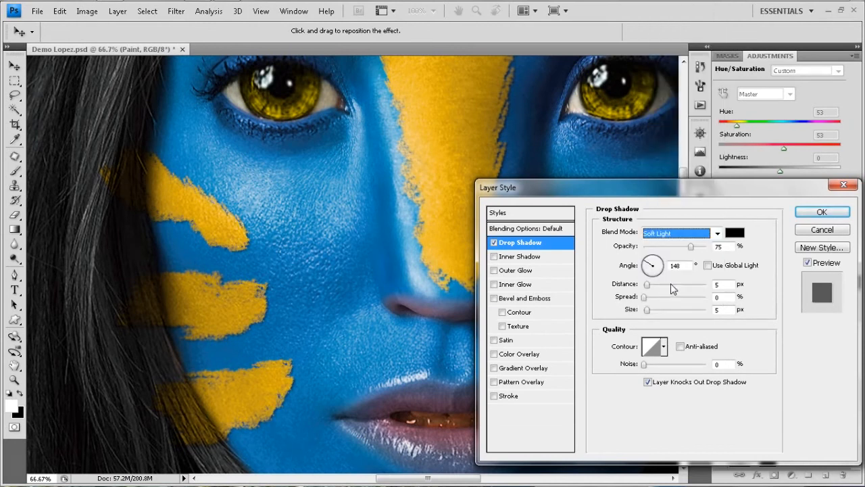
pyautogui.moveTo(692, 251); pyautogui.dragTo(705, 248)
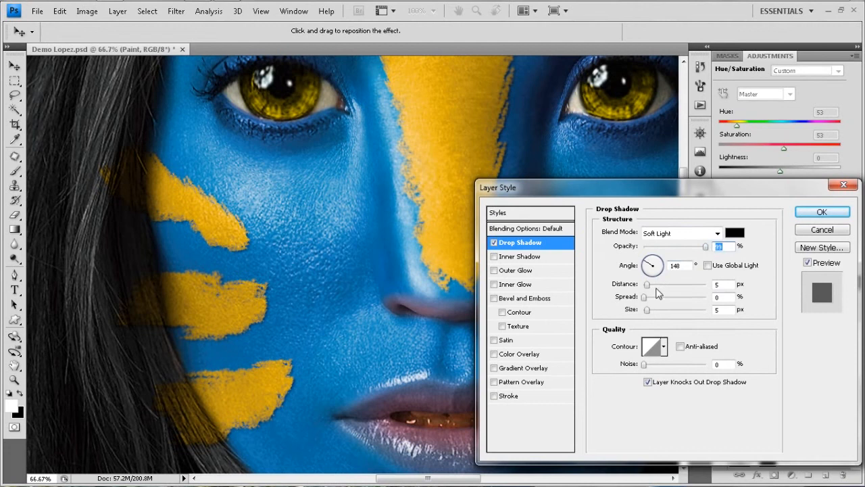
pyautogui.doubleClick(720, 310)
# - Add a Bevel and Emboss effect with depth 378%, size 16 px and soften 16 px
pyautogui.click(494, 298)
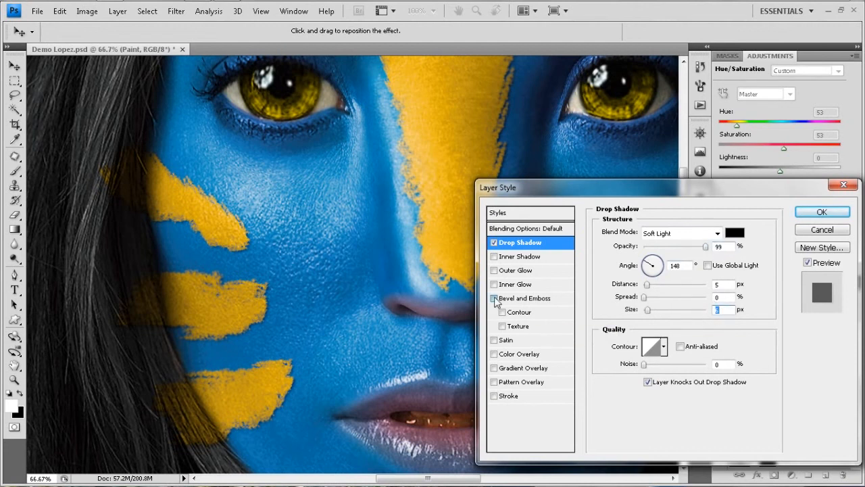
pyautogui.click(546, 298)
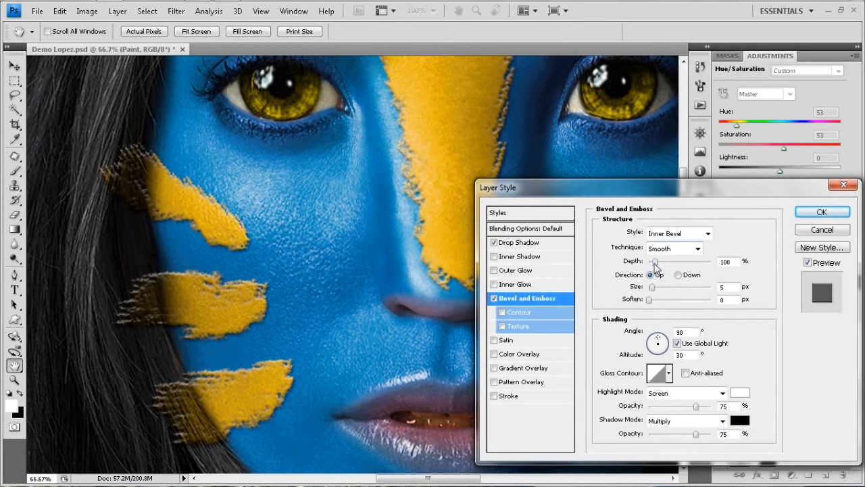
pyautogui.moveTo(655, 262)
pyautogui.mouseDown()
pyautogui.moveTo(672, 261)
pyautogui.moveTo(659, 289)
pyautogui.moveTo(719, 302)
pyautogui.mouseUp()
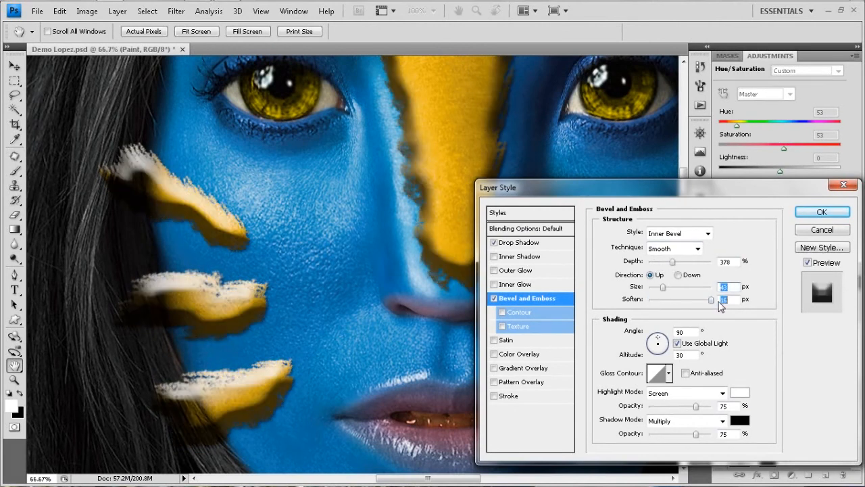
pyautogui.moveTo(665, 289); pyautogui.dragTo(657, 290)
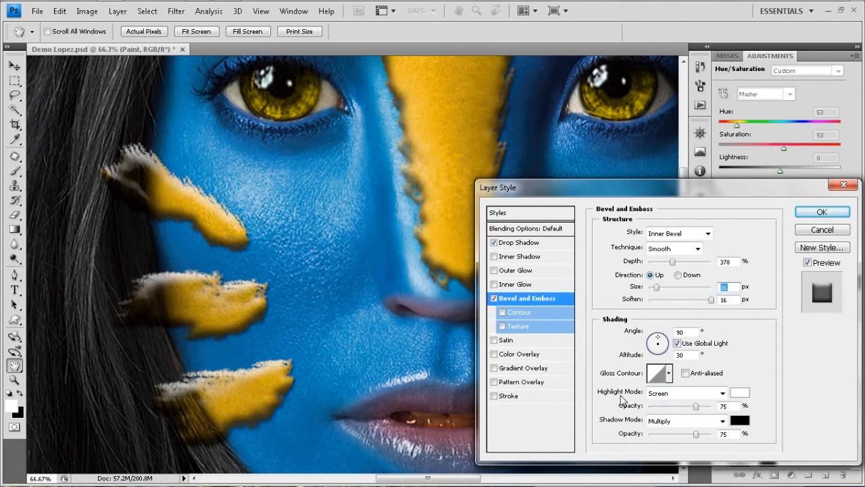
# - Set both the highlight mode and the shadow mode of the bevel to Soft Light
pyautogui.click(680, 397)
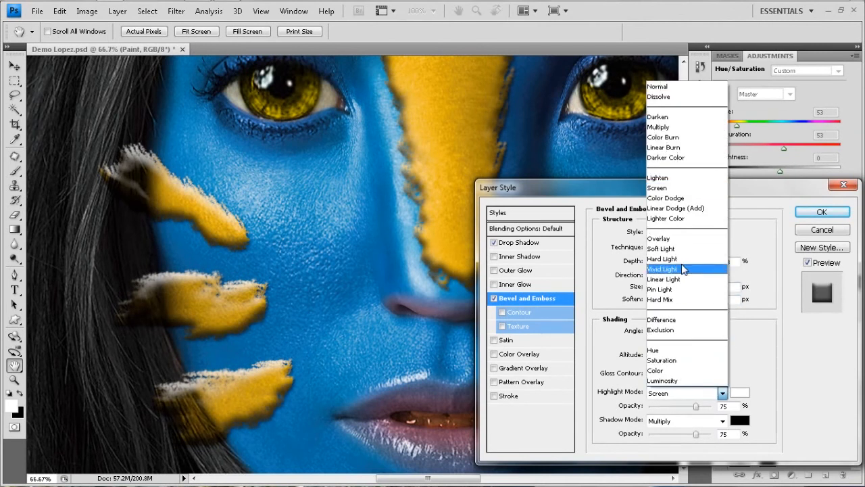
pyautogui.click(661, 248)
pyautogui.click(680, 421)
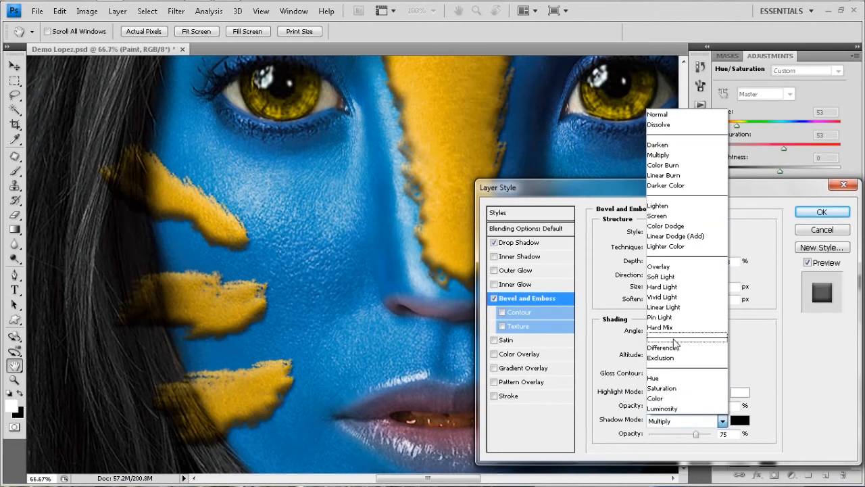
pyautogui.click(678, 284)
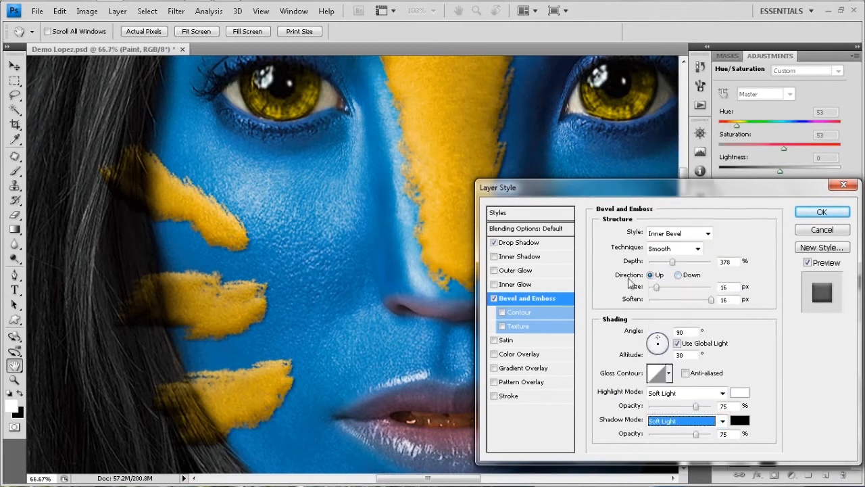
# - Set the bevel's size to 10 px and its depth to 100%
pyautogui.doubleClick(719, 289)
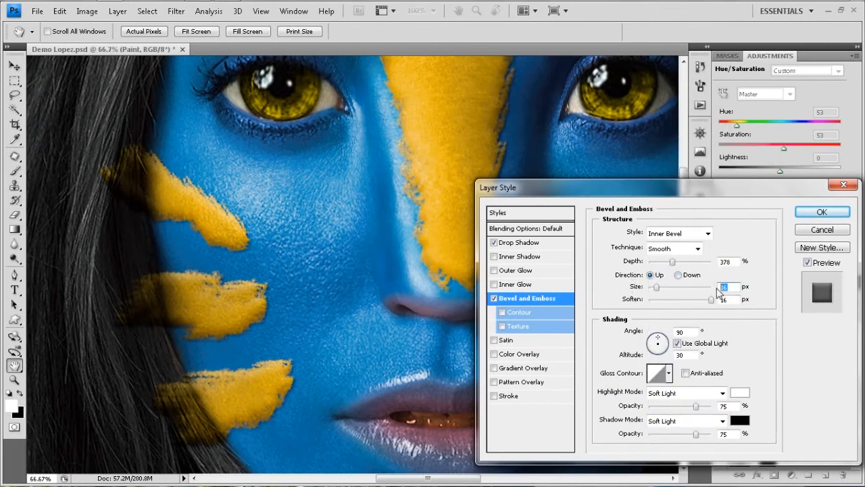
pyautogui.write('10')
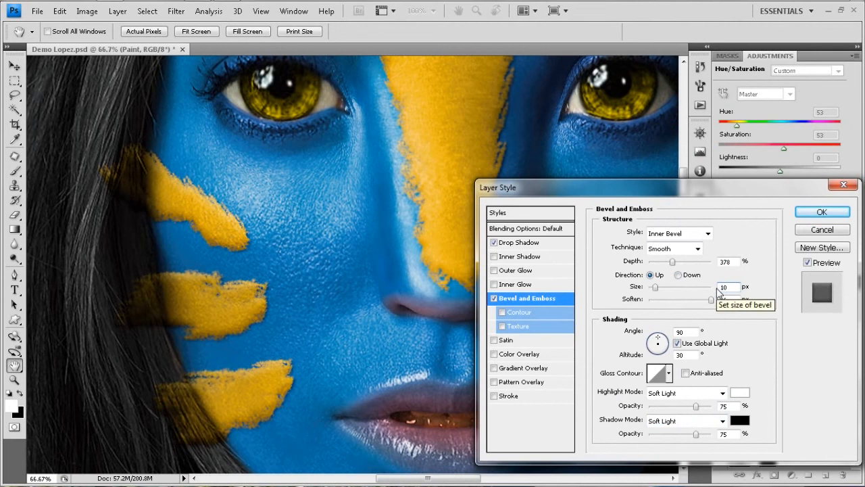
pyautogui.doubleClick(728, 262)
pyautogui.write('100')
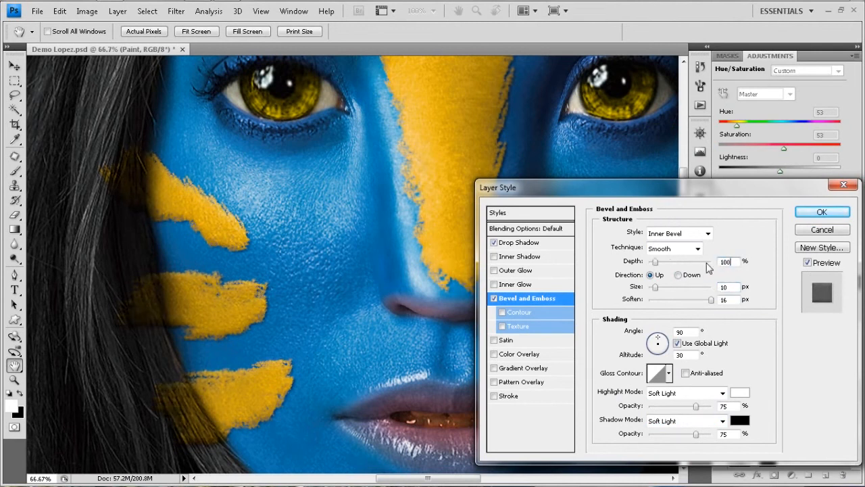
# - Lower the bevel's shadow opacity to 34%, keep global light on, and switch the bevel off and on to compare
pyautogui.moveTo(696, 434); pyautogui.dragTo(679, 436)
pyautogui.click(678, 343)
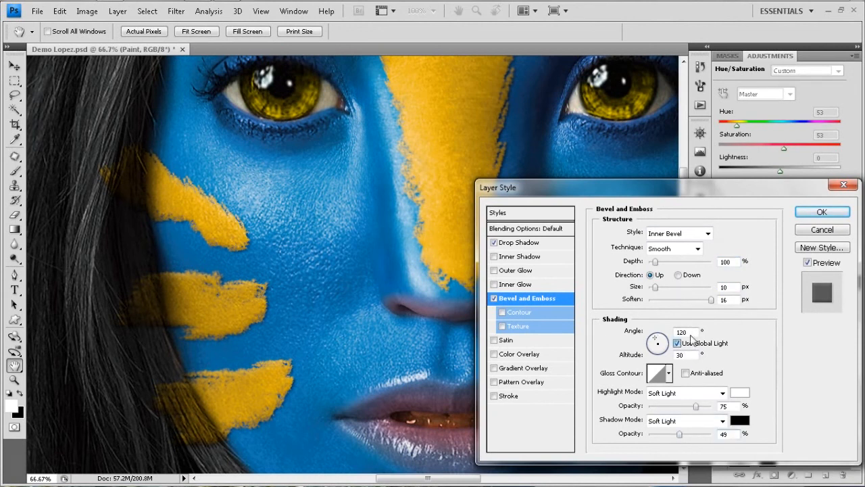
pyautogui.click(677, 343)
pyautogui.moveTo(669, 438); pyautogui.dragTo(670, 434)
pyautogui.click(494, 299)
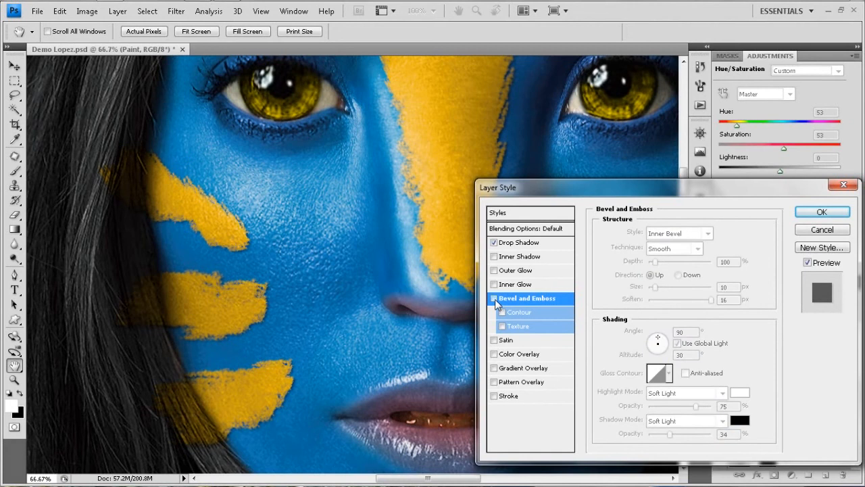
pyautogui.click(494, 298)
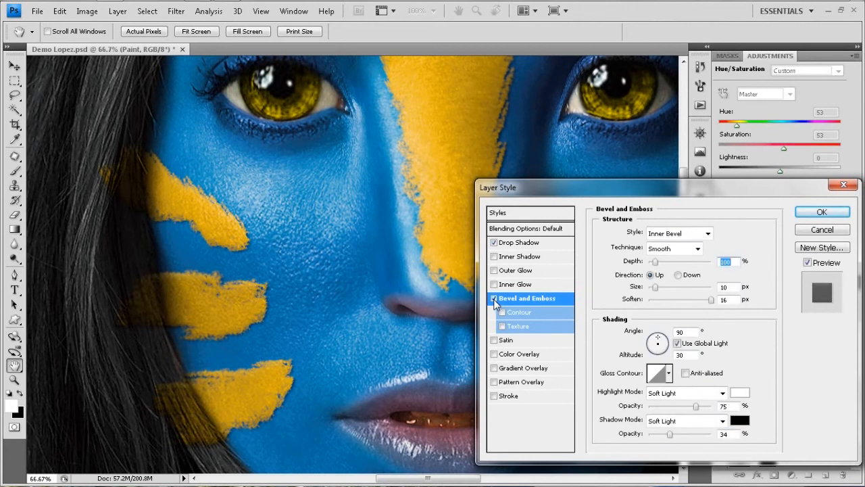
# - Compare the paint with the bevel off and on, and set the drop shadow's angle to 130°
pyautogui.click(495, 299)
pyautogui.click(494, 299)
pyautogui.click(556, 243)
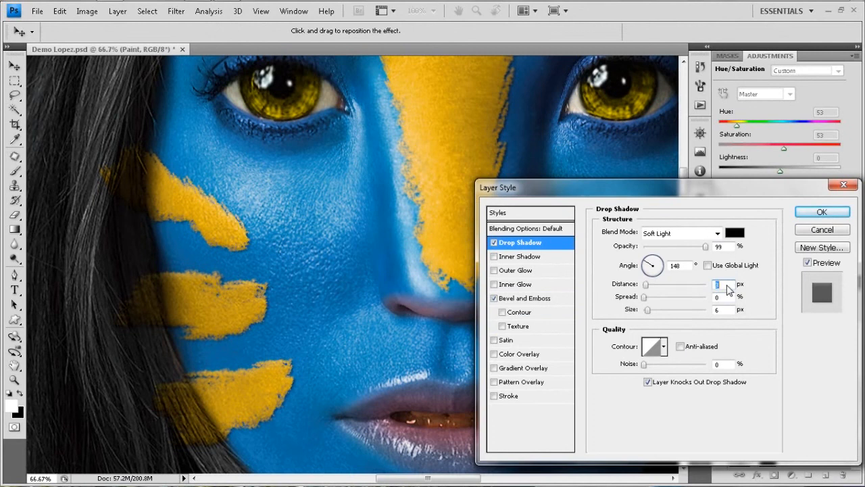
pyautogui.doubleClick(680, 267)
pyautogui.scroll(-9, 681, 266)
pyautogui.scroll(-5, 683, 267)
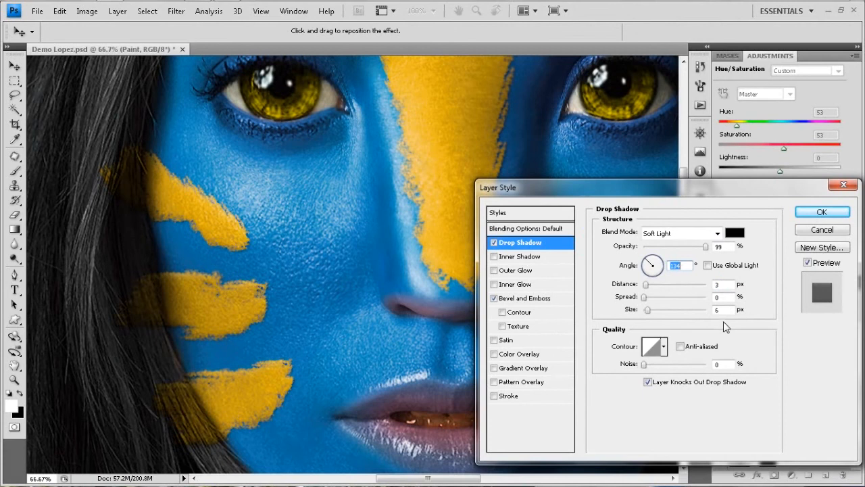
pyautogui.write('90')
pyautogui.moveTo(654, 259); pyautogui.dragTo(647, 259)
# - Set the bevel's shadow opacity to 12%, compare the paint with the bevel off and on, and apply the layer style
pyautogui.click(495, 299)
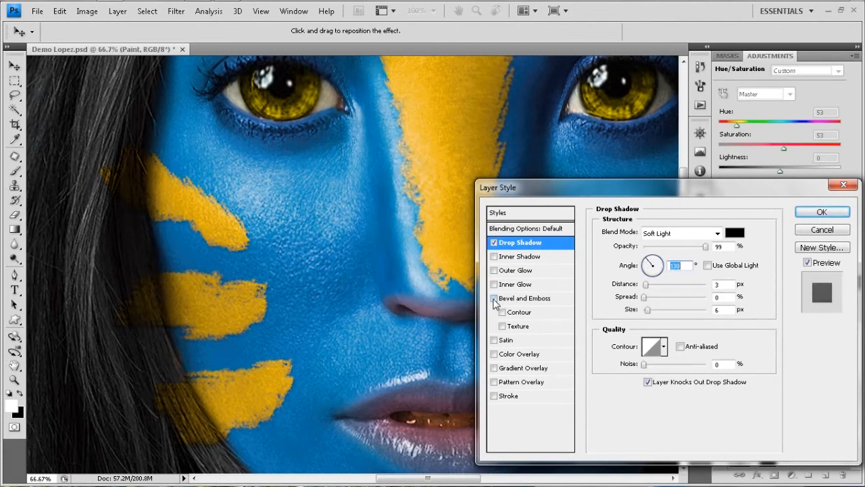
pyautogui.click(494, 298)
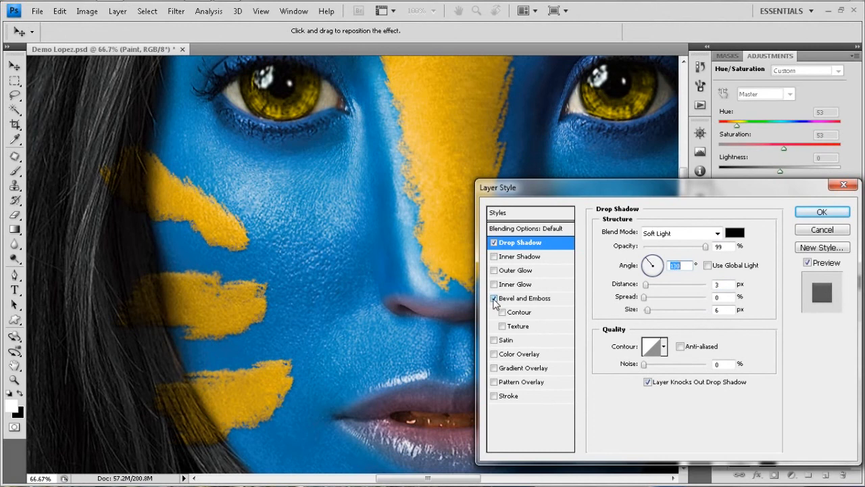
pyautogui.click(557, 304)
pyautogui.moveTo(671, 436); pyautogui.dragTo(658, 438)
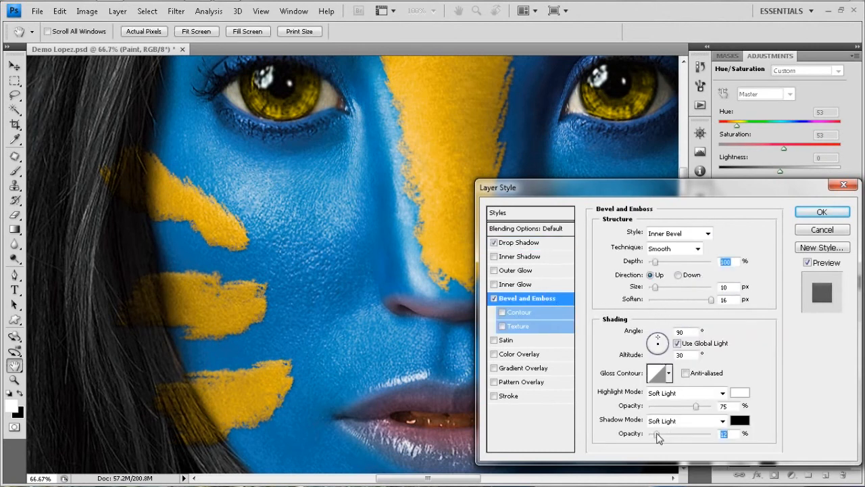
pyautogui.click(494, 298)
pyautogui.click(494, 298)
pyautogui.click(494, 298)
pyautogui.click(494, 299)
pyautogui.click(816, 215)
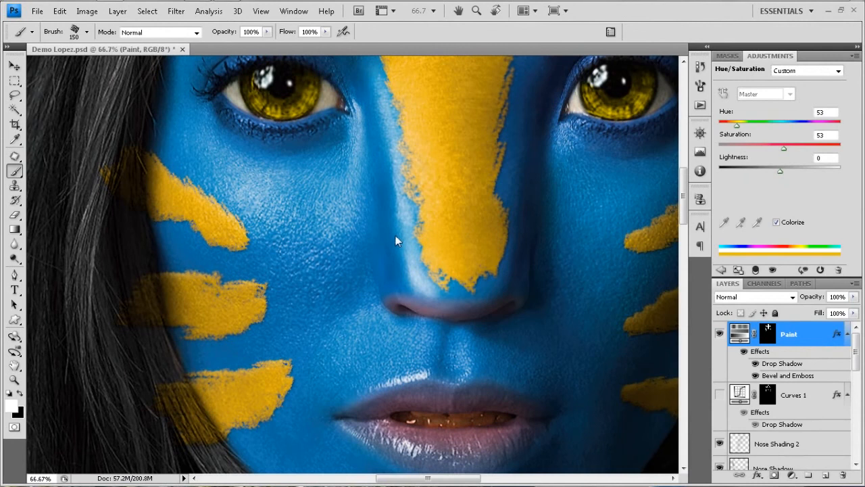
# - Compare the face paint with the Paint layer's effects hidden and shown at different magnifications
pyautogui.hotkey('ctrl', '-')
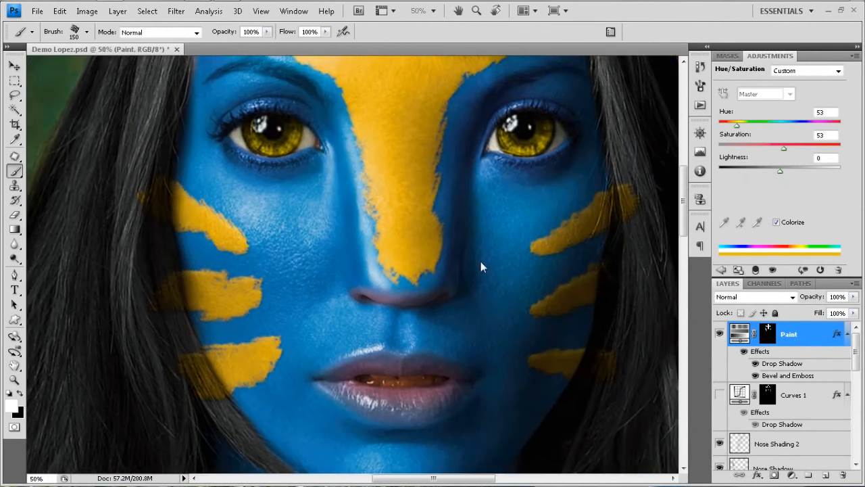
pyautogui.click(746, 353)
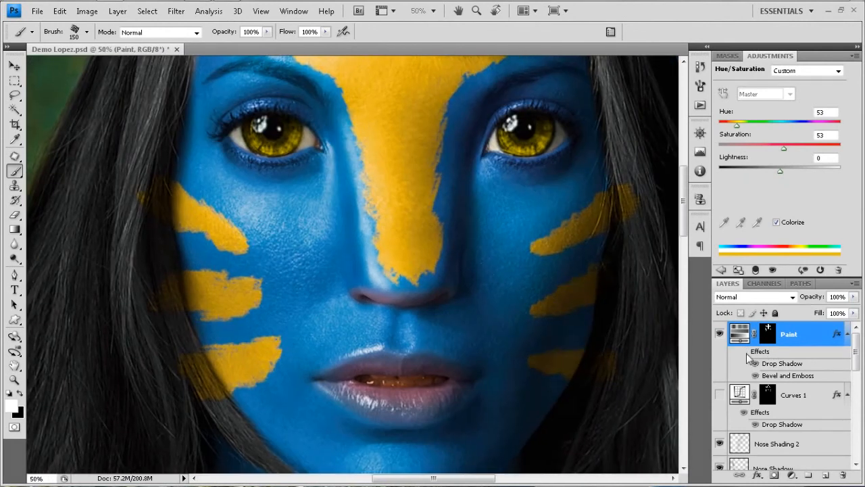
pyautogui.click(746, 353)
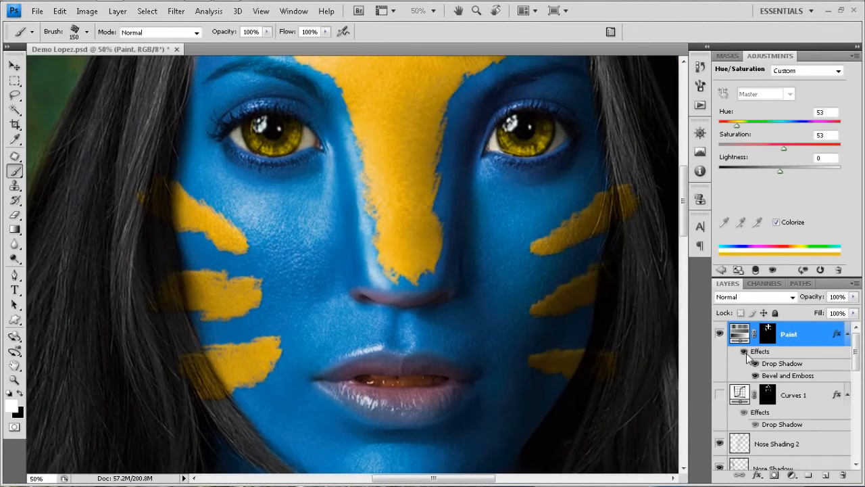
pyautogui.click(746, 353)
pyautogui.click(746, 352)
pyautogui.scroll(3, 139, 257)
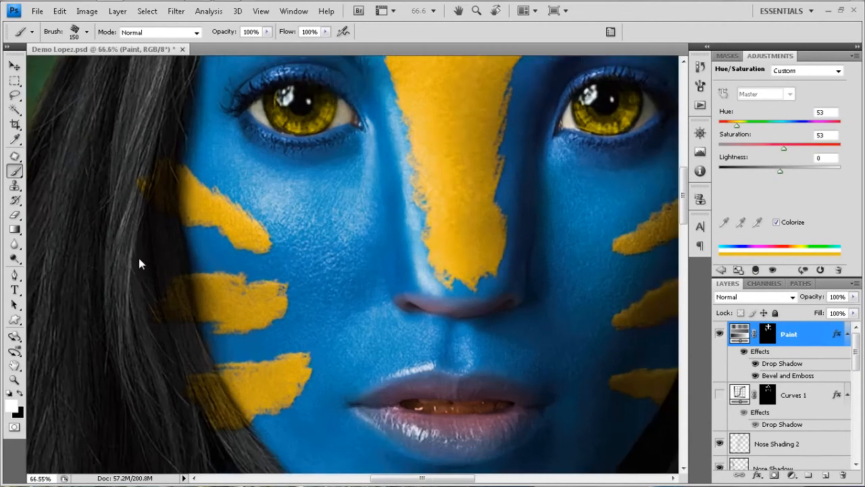
pyautogui.click(744, 353)
pyautogui.click(744, 353)
pyautogui.click(744, 353)
pyautogui.click(744, 352)
pyautogui.click(744, 353)
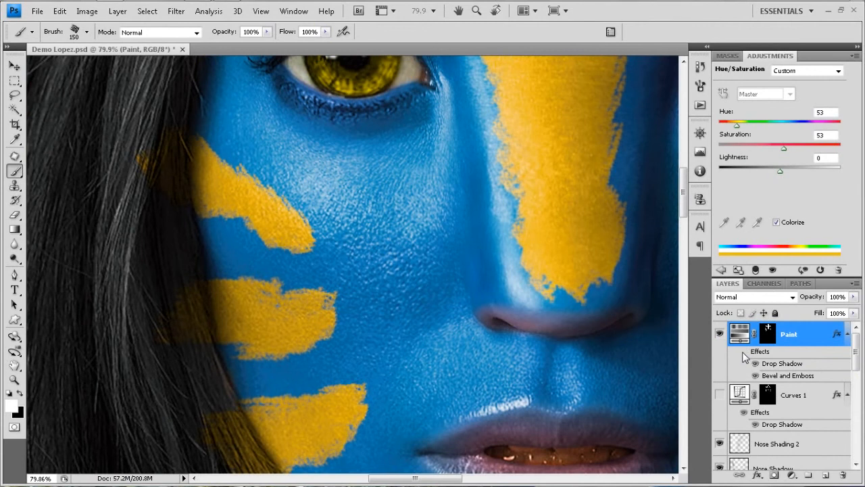
pyautogui.click(744, 352)
pyautogui.scroll(-5, 389, 255)
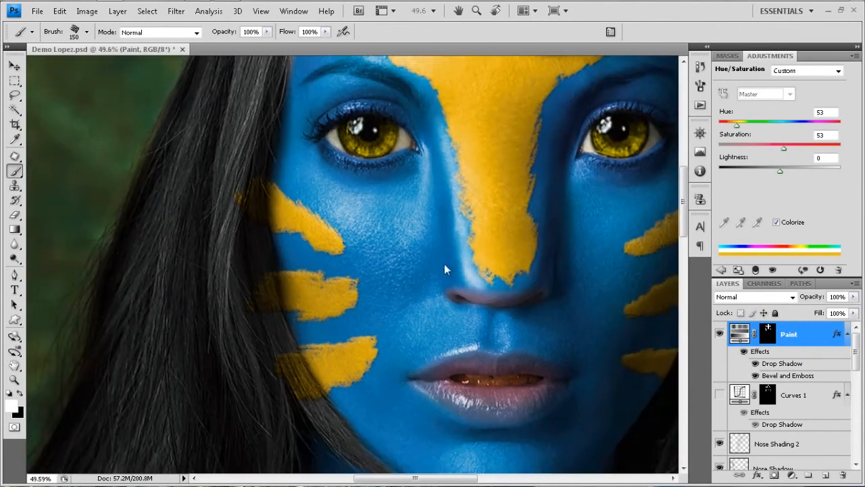
# - Target the Paint layer's mask with black as the foreground color and choose the soft round 65 px brush
pyautogui.moveTo(444, 264); pyautogui.dragTo(364, 368)
pyautogui.moveTo(367, 206); pyautogui.dragTo(402, 235)
pyautogui.scroll(-1, 401, 241)
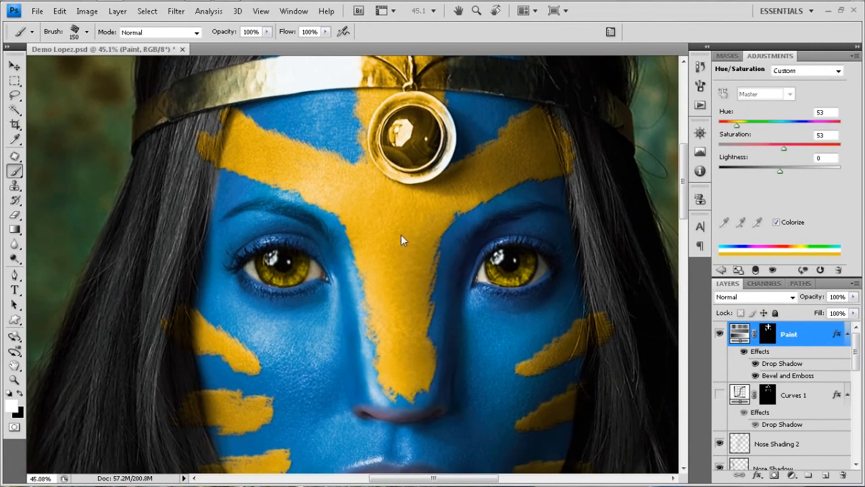
pyautogui.click(768, 338)
pyautogui.press('x')
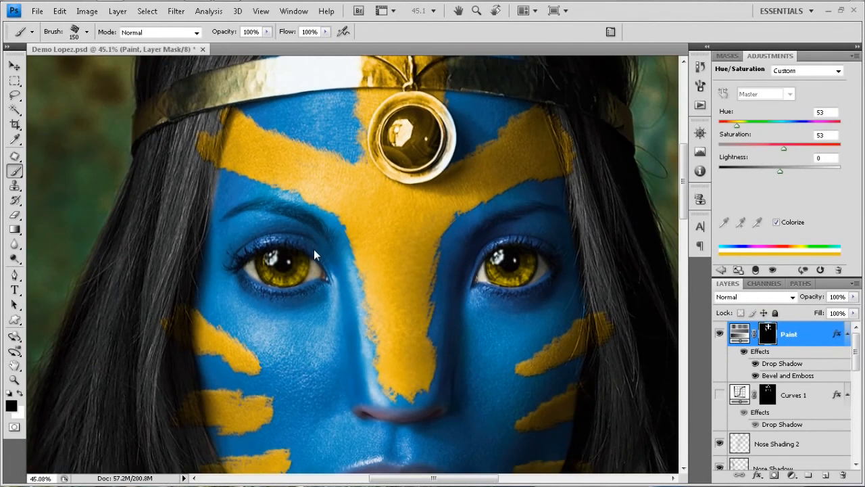
pyautogui.click(700, 85)
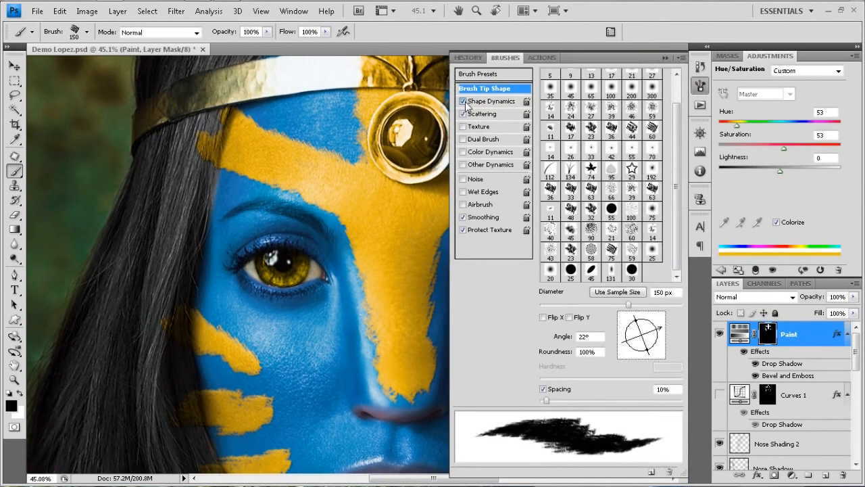
pyautogui.click(595, 91)
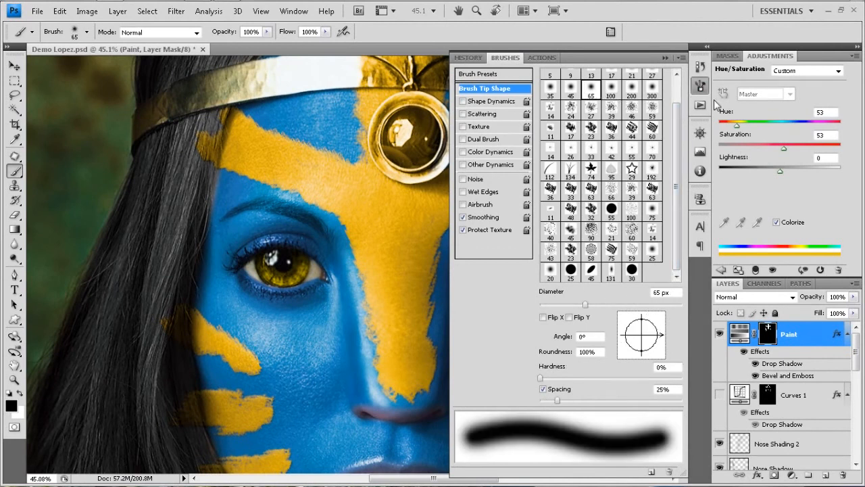
pyautogui.click(701, 88)
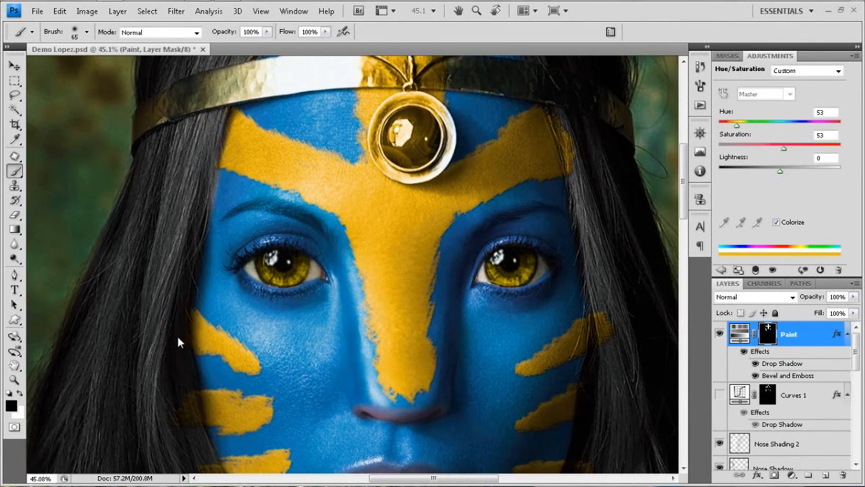
# - Mask the yellow paint off the hair along both sides of the face and forehead, and collapse the Paint layer's effects list
pyautogui.moveTo(201, 274); pyautogui.dragTo(187, 178)
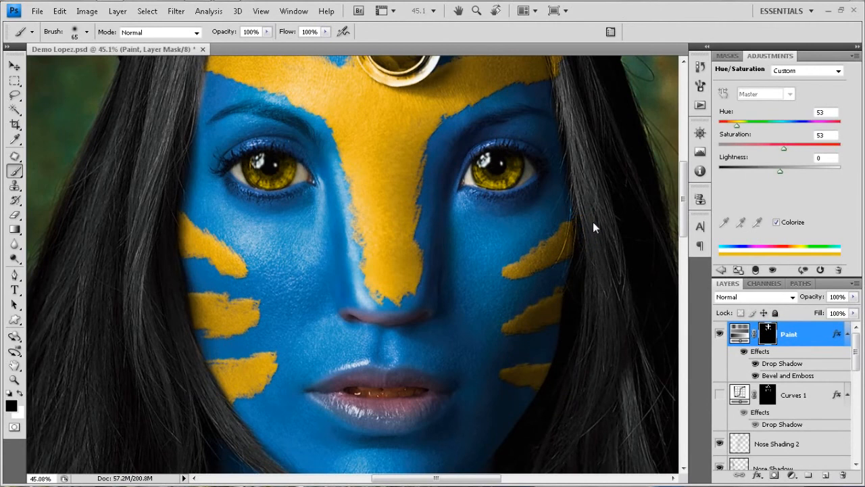
pyautogui.moveTo(620, 174); pyautogui.dragTo(521, 377)
pyautogui.moveTo(461, 256); pyautogui.dragTo(463, 278)
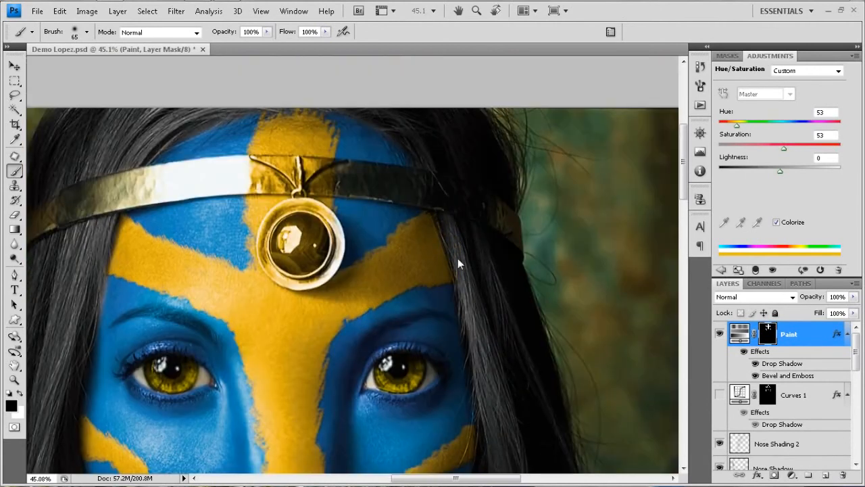
pyautogui.moveTo(98, 167); pyautogui.dragTo(97, 226)
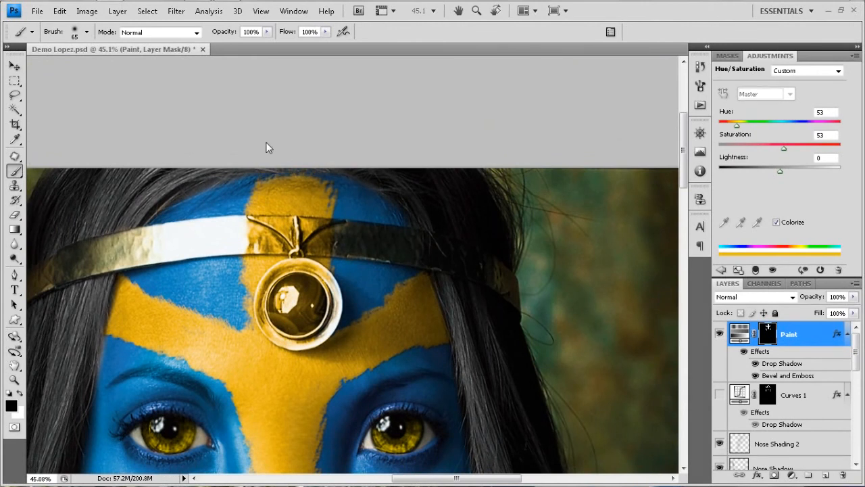
pyautogui.hotkey('ctrl', '+')
pyautogui.moveTo(472, 381); pyautogui.dragTo(511, 228)
pyautogui.hotkey('ctrl', '-')
pyautogui.hotkey('ctrl', '-')
pyautogui.hotkey('ctrl', '-')
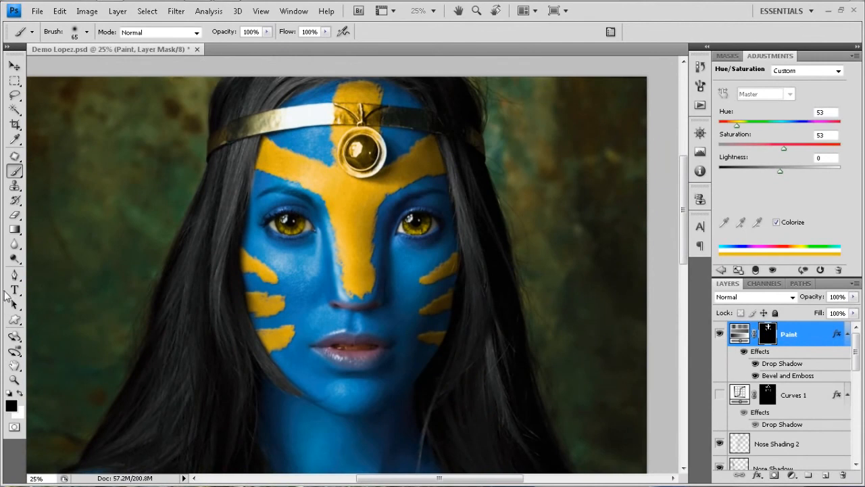
pyautogui.click(844, 335)
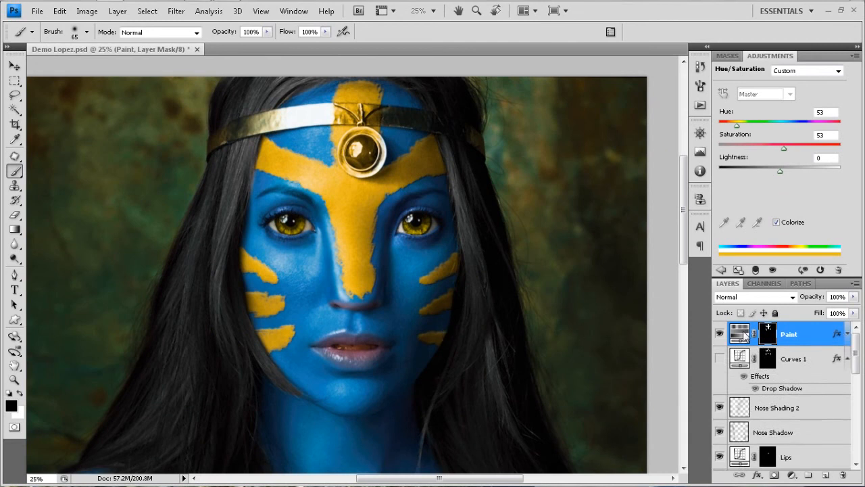
# - Try other paint colors: green at hue 96, pink-purple at hue 279 with saturation 31, and violet at hue 253 with saturation 30
pyautogui.moveTo(736, 126); pyautogui.dragTo(751, 127)
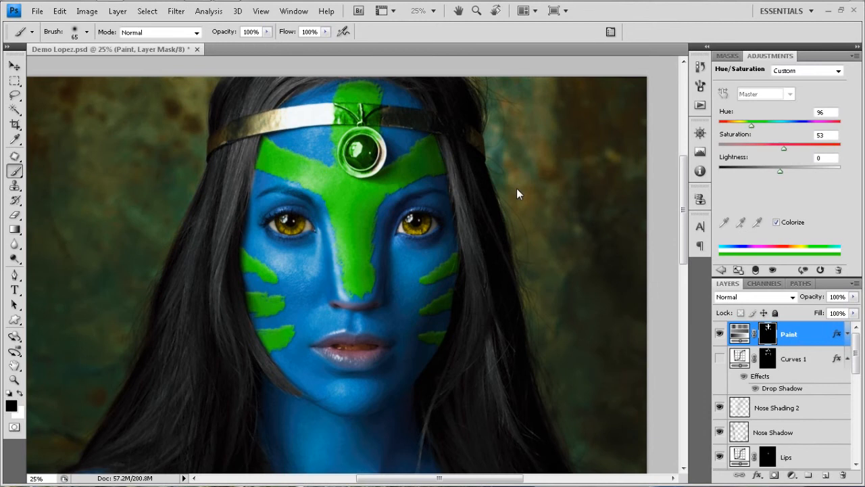
pyautogui.hotkey('ctrl', '0')
pyautogui.moveTo(755, 127)
pyautogui.mouseDown()
pyautogui.moveTo(817, 128)
pyautogui.moveTo(757, 149)
pyautogui.mouseUp()
pyautogui.scroll(3, 369, 98)
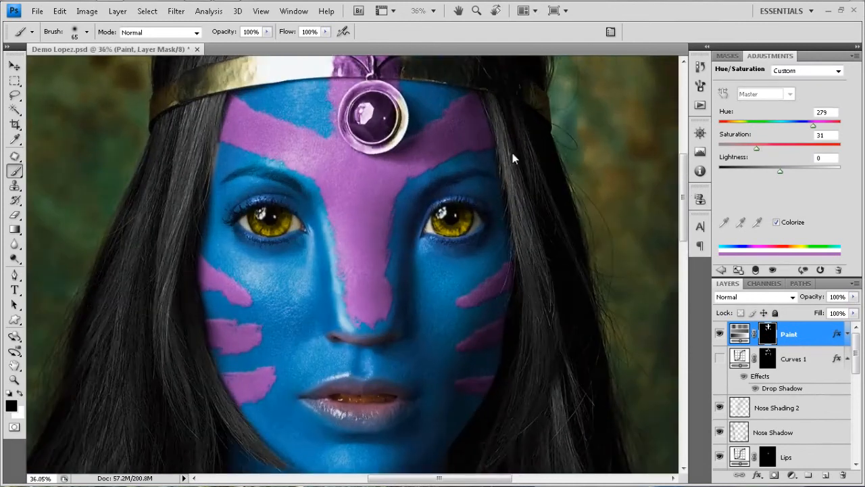
pyautogui.moveTo(813, 127); pyautogui.dragTo(805, 126)
pyautogui.moveTo(770, 149); pyautogui.dragTo(755, 147)
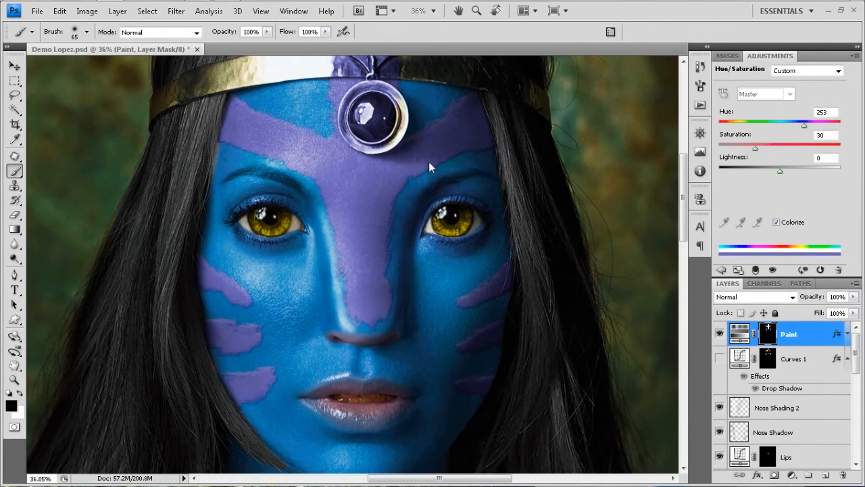
pyautogui.scroll(-3, 428, 162)
# - Return the paint to yellow with hue 57 and saturation 46
pyautogui.moveTo(735, 126)
pyautogui.mouseDown()
pyautogui.moveTo(767, 148)
pyautogui.moveTo(785, 148)
pyautogui.mouseUp()
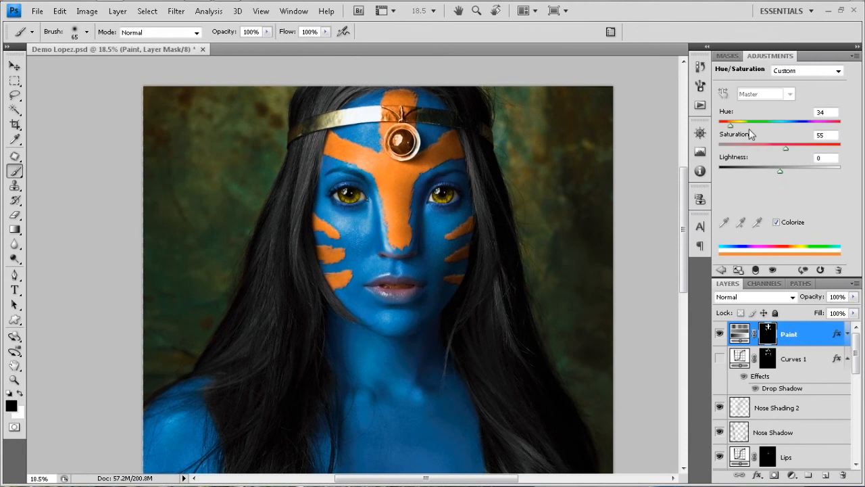
pyautogui.moveTo(731, 126); pyautogui.dragTo(739, 126)
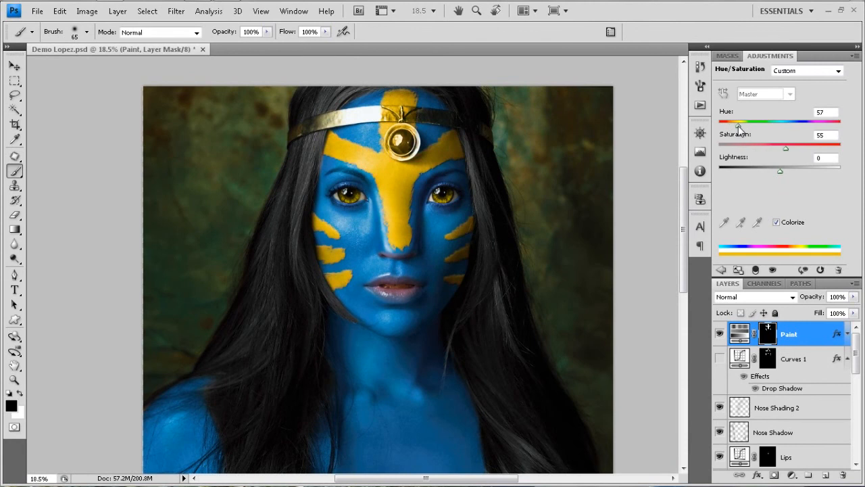
pyautogui.moveTo(786, 148); pyautogui.dragTo(775, 148)
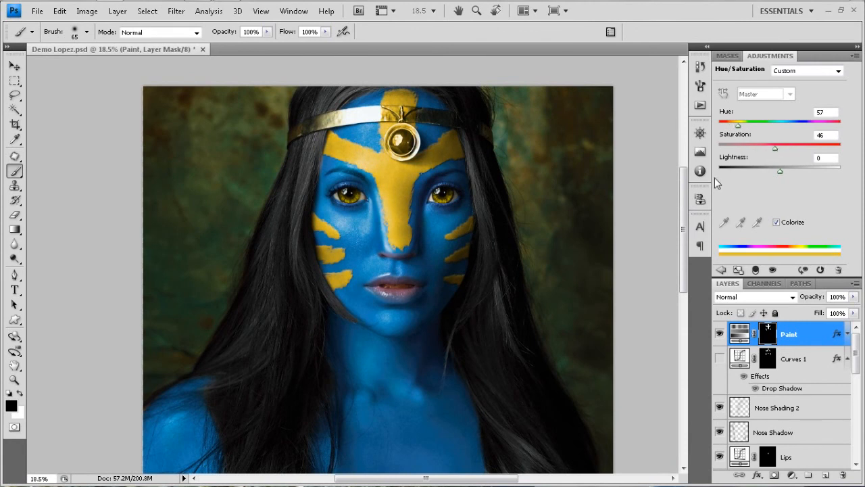
pyautogui.hotkey('ctrl', '0')
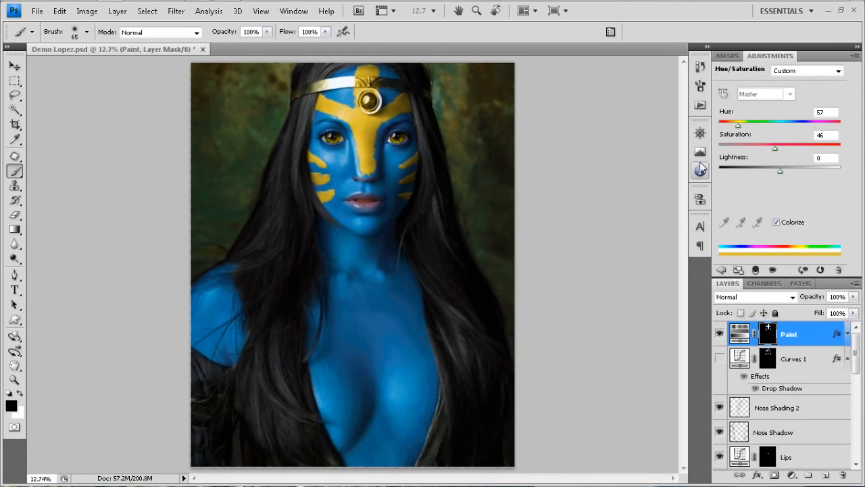
# - Turn on the Curves 1 layer and inspect its dark markings together with the yellow paint on the face
pyautogui.click(719, 359)
pyautogui.scroll(3, 376, 122)
pyautogui.scroll(1, 378, 135)
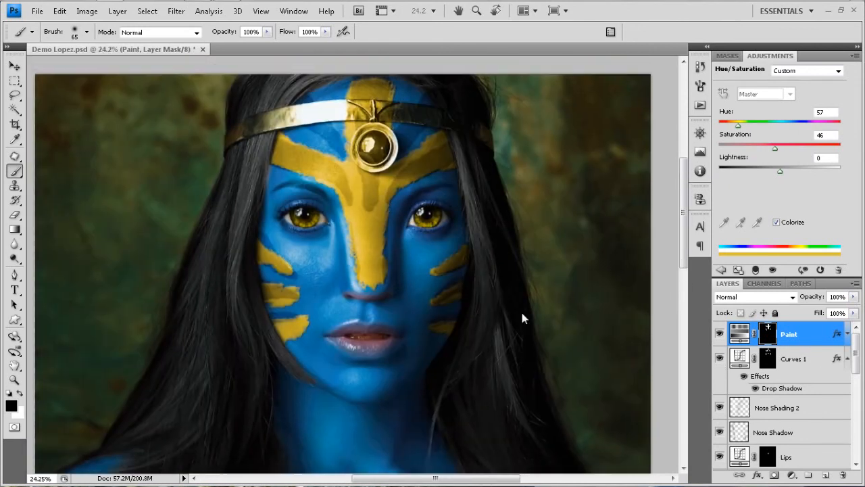
pyautogui.click(811, 364)
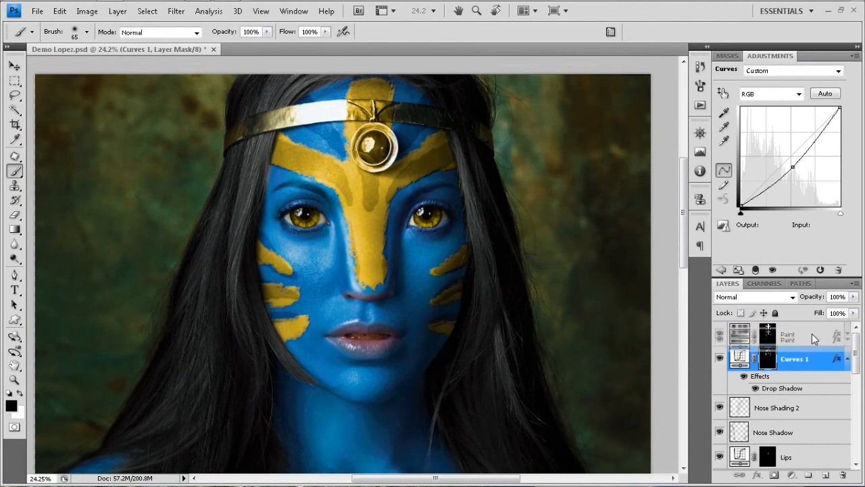
pyautogui.click(811, 333)
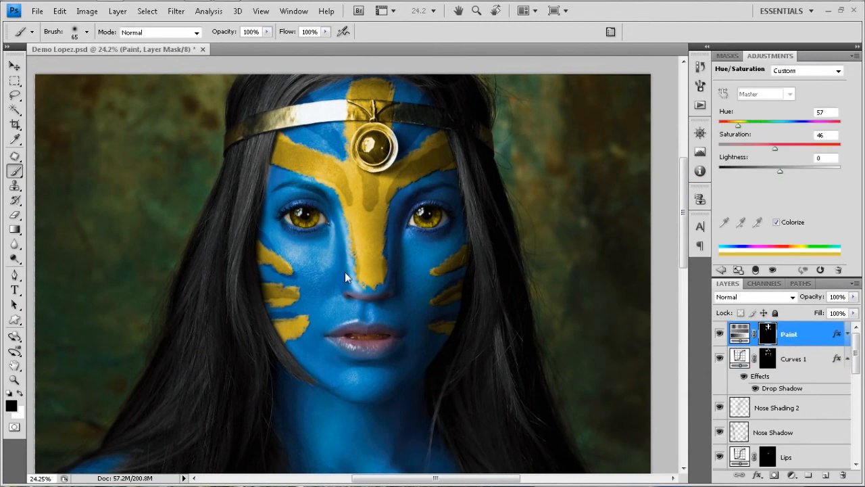
pyautogui.scroll(1, 330, 269)
pyautogui.scroll(1, 330, 270)
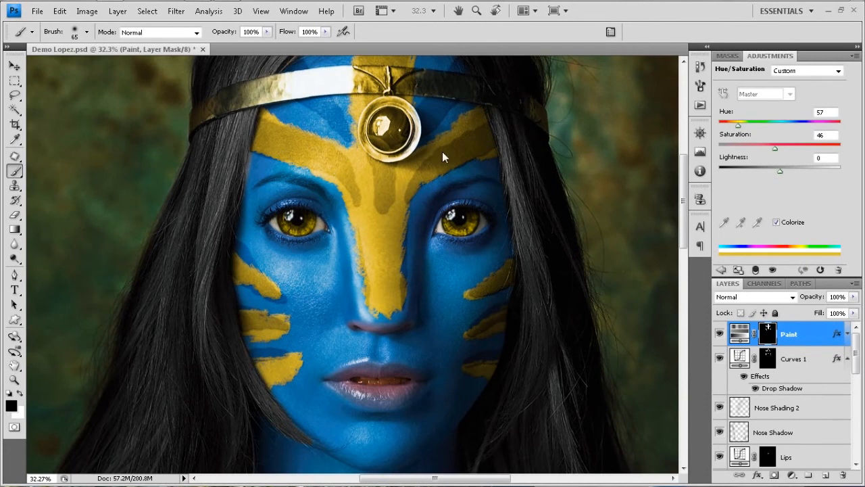
# - Mask the dark Curves 1 markings out of the yellow paint below the pendant and along the forehead stripe over the eye beside its shadow
pyautogui.click(769, 355)
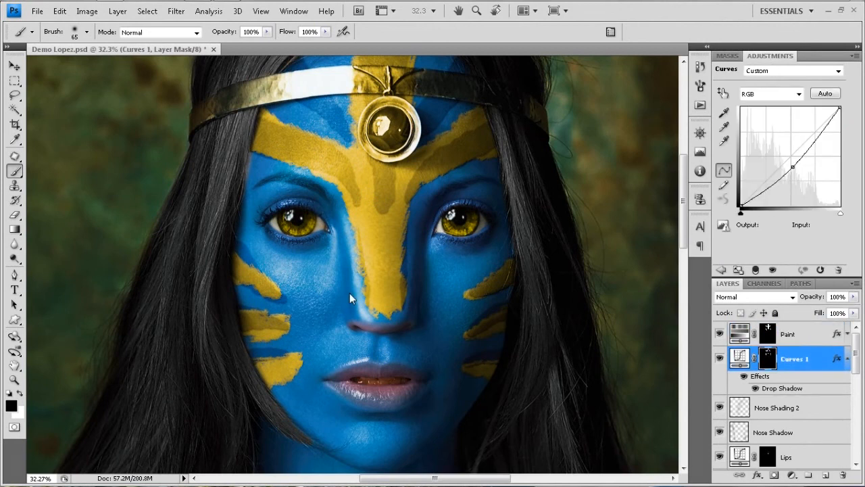
pyautogui.hotkey('ctrl', '+')
pyautogui.hotkey('ctrl', '+')
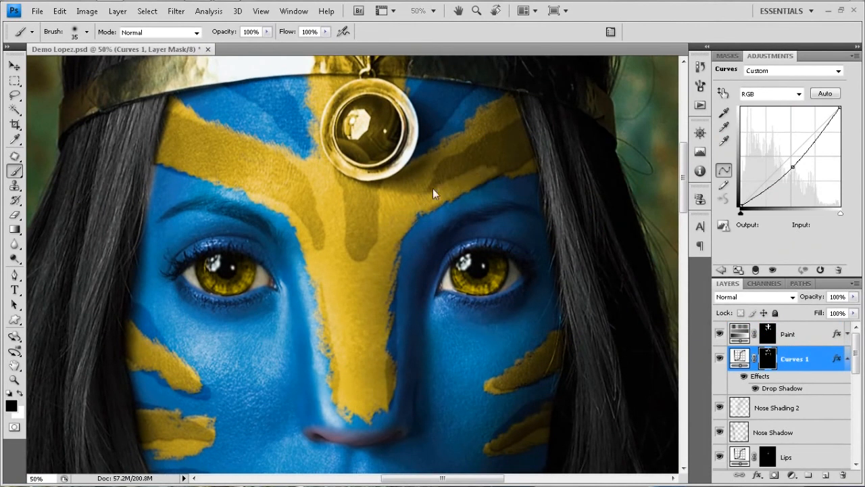
pyautogui.moveTo(417, 184)
pyautogui.mouseDown()
pyautogui.moveTo(508, 130)
pyautogui.moveTo(513, 163)
pyautogui.mouseUp()
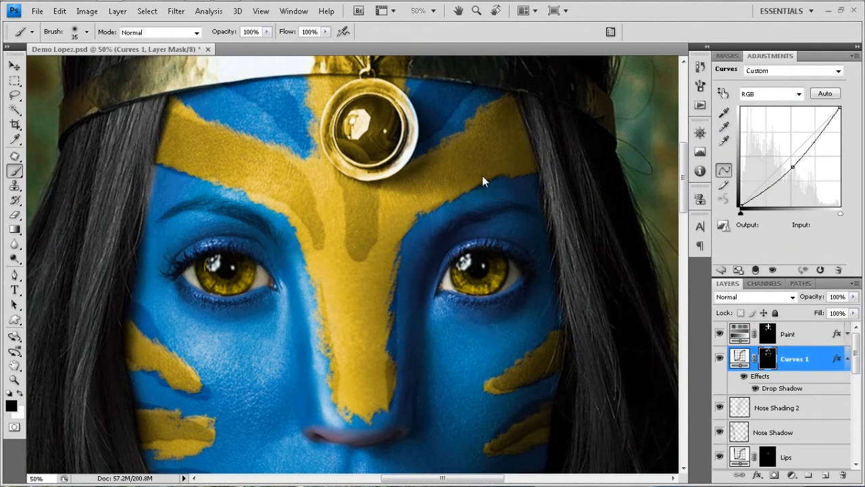
pyautogui.moveTo(370, 238)
pyautogui.mouseDown()
pyautogui.moveTo(348, 246)
pyautogui.moveTo(382, 189)
pyautogui.mouseUp()
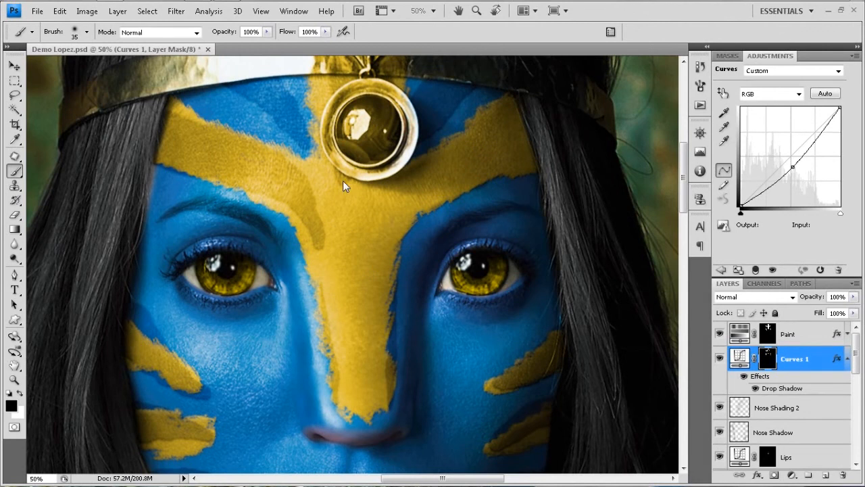
# - Mask the yellow Paint layer off the headband ornament, pendant and gemstone, and check the mask coverage with the red overlay
pyautogui.click(772, 337)
pyautogui.scroll(3, 325, 130)
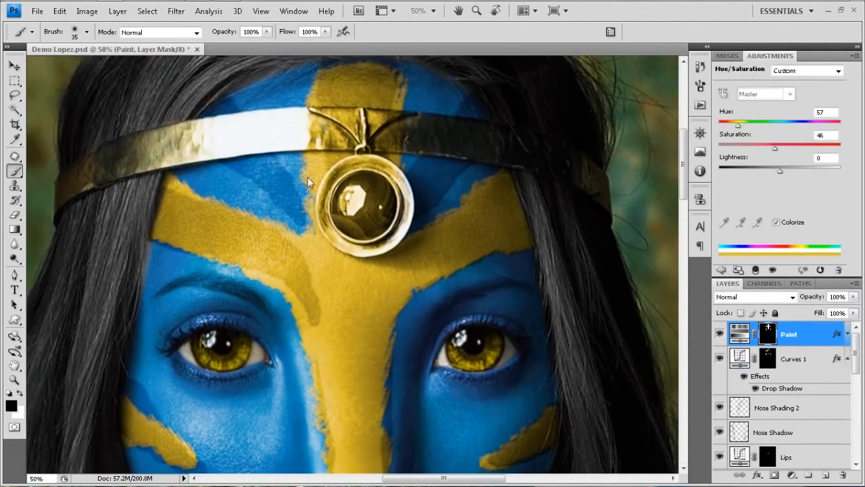
pyautogui.moveTo(322, 130)
pyautogui.mouseDown()
pyautogui.moveTo(366, 128)
pyautogui.moveTo(355, 112)
pyautogui.moveTo(344, 123)
pyautogui.moveTo(369, 114)
pyautogui.moveTo(365, 121)
pyautogui.moveTo(402, 133)
pyautogui.mouseUp()
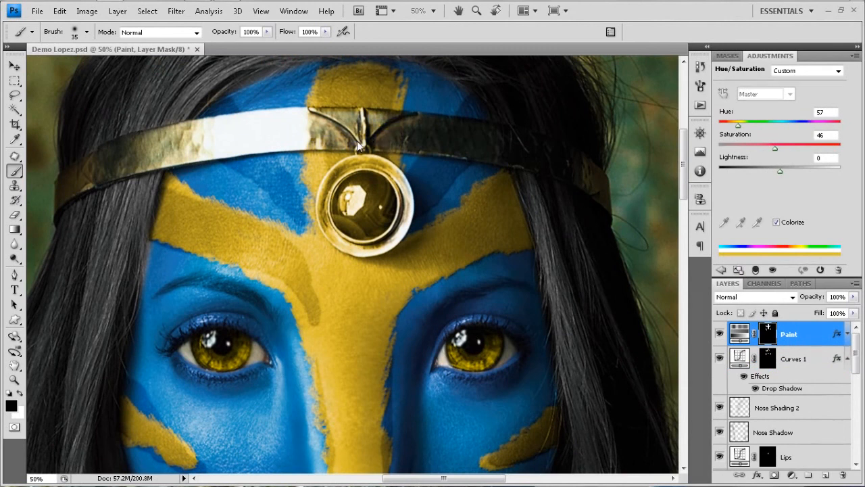
pyautogui.moveTo(339, 190)
pyautogui.mouseDown()
pyautogui.moveTo(327, 222)
pyautogui.moveTo(331, 215)
pyautogui.moveTo(335, 239)
pyautogui.moveTo(350, 230)
pyautogui.moveTo(351, 252)
pyautogui.moveTo(360, 242)
pyautogui.moveTo(379, 255)
pyautogui.moveTo(392, 201)
pyautogui.moveTo(350, 216)
pyautogui.mouseUp()
pyautogui.moveTo(358, 182)
pyautogui.mouseDown()
pyautogui.moveTo(378, 190)
pyautogui.moveTo(335, 187)
pyautogui.moveTo(349, 192)
pyautogui.moveTo(337, 178)
pyautogui.moveTo(363, 167)
pyautogui.moveTo(381, 170)
pyautogui.moveTo(396, 195)
pyautogui.mouseUp()
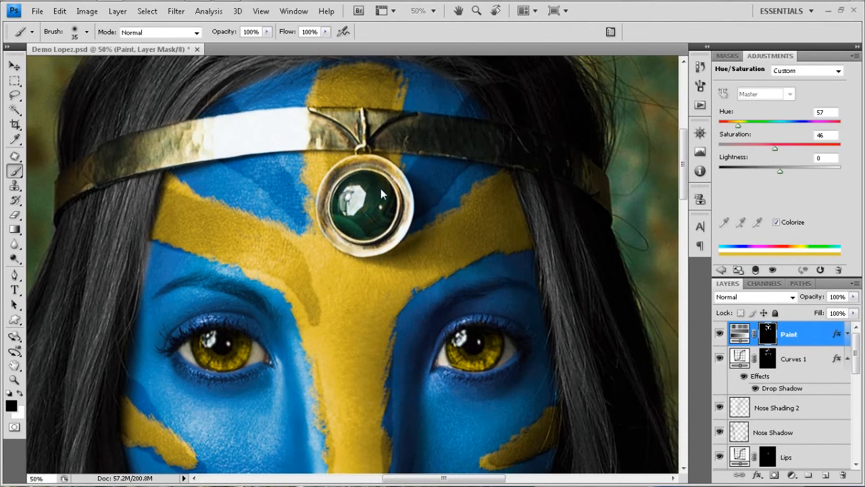
pyautogui.press('\\')
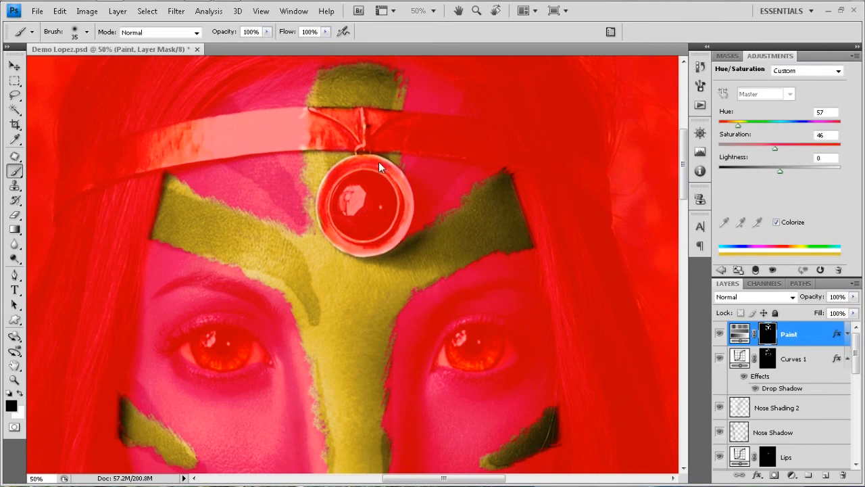
pyautogui.press('\\')
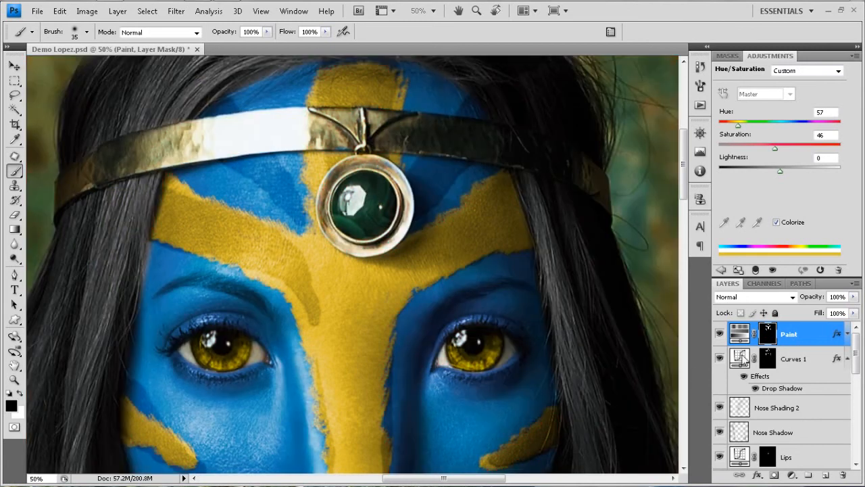
# - Mask the remaining dark Curves 1 markings off the other yellow forehead stripe and the patch above the headband
pyautogui.hotkey('alt', '[')
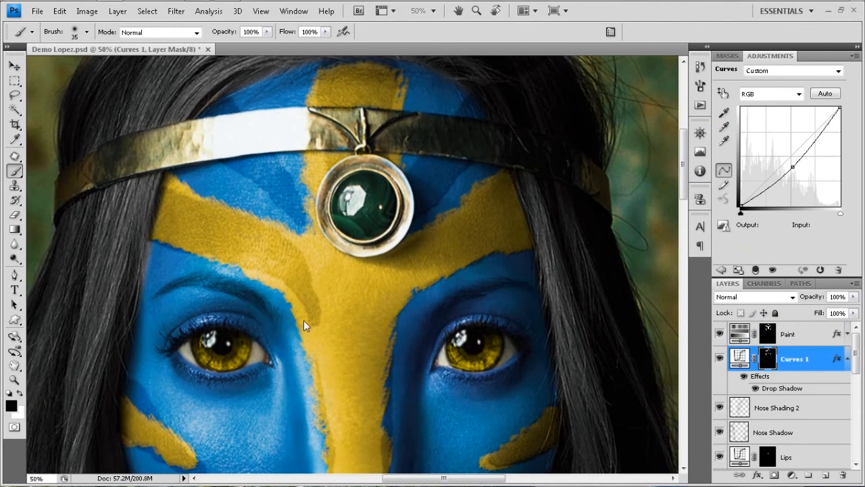
pyautogui.moveTo(311, 304); pyautogui.dragTo(288, 273)
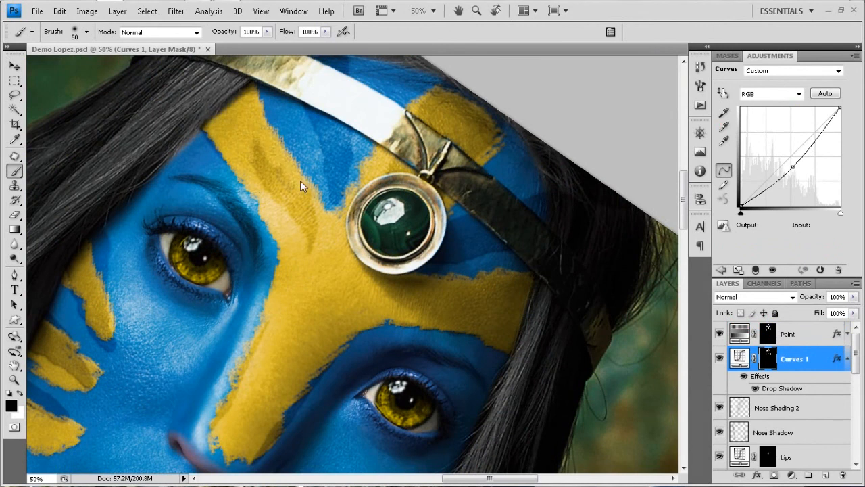
pyautogui.moveTo(304, 217); pyautogui.dragTo(295, 233)
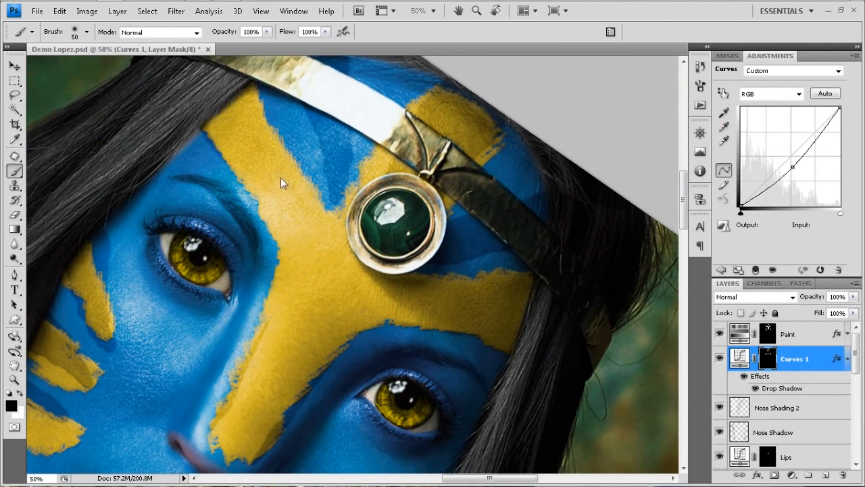
pyautogui.moveTo(451, 116)
pyautogui.mouseDown()
pyautogui.moveTo(441, 160)
pyautogui.moveTo(418, 187)
pyautogui.moveTo(465, 170)
pyautogui.moveTo(445, 193)
pyautogui.moveTo(460, 181)
pyautogui.moveTo(486, 127)
pyautogui.mouseUp()
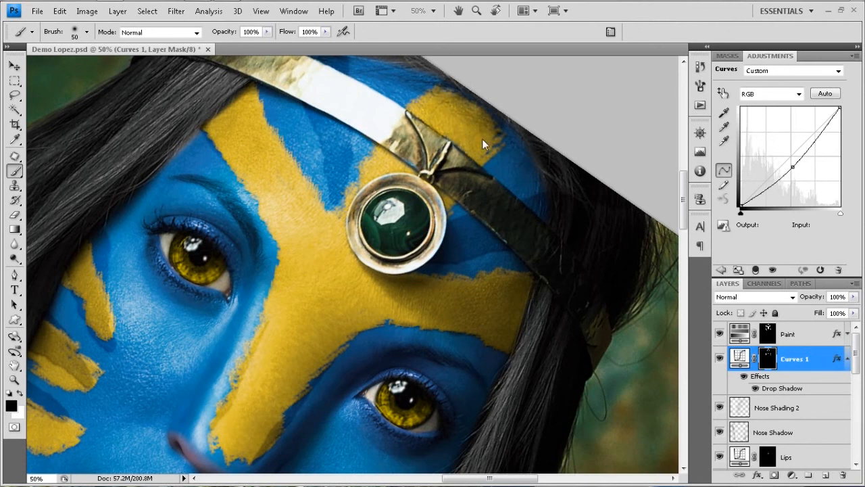
# - Remove the dark Curves 1 markings from the yellow cheek stripes on both sides of the face by painting on the mask
pyautogui.moveTo(262, 308); pyautogui.dragTo(441, 202)
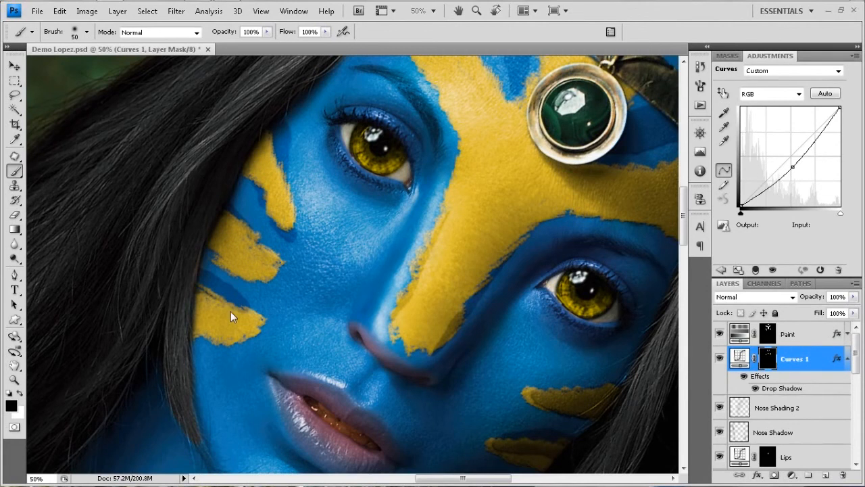
pyautogui.moveTo(474, 310); pyautogui.dragTo(263, 191)
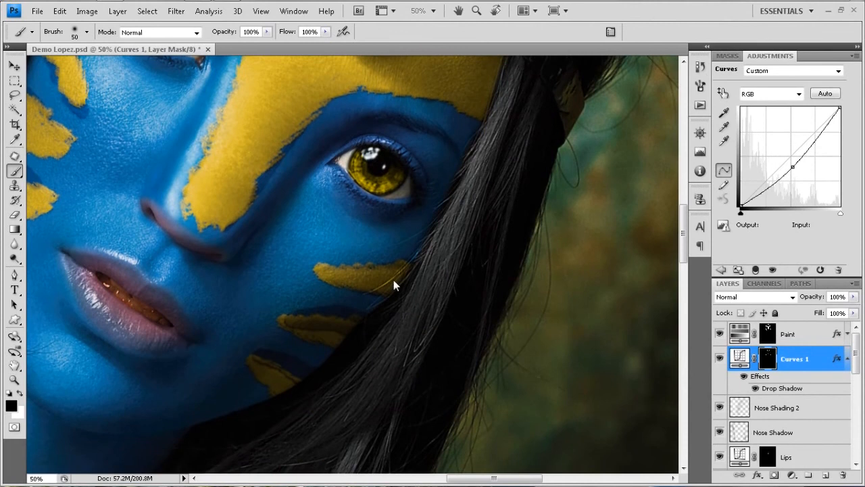
pyautogui.hotkey('ctrl', '0')
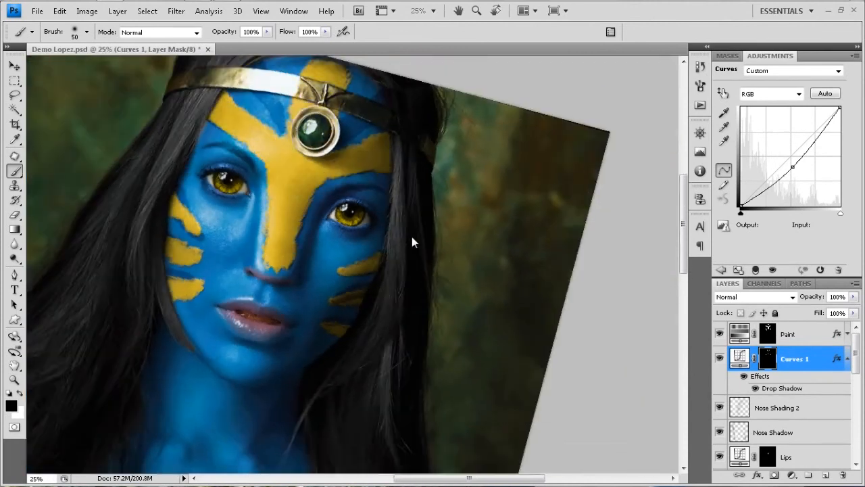